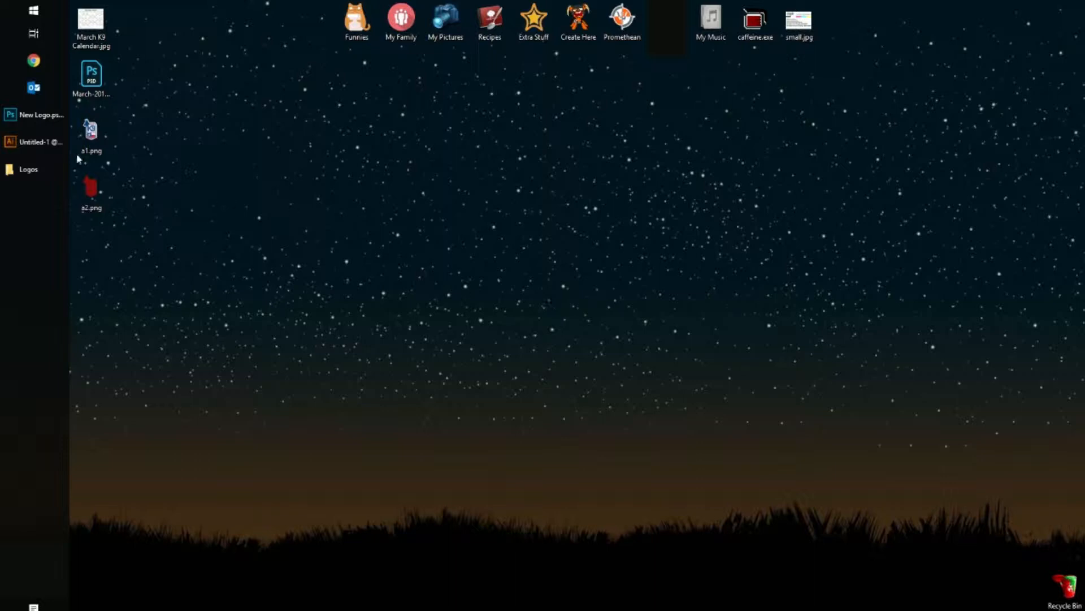
Switch to New Logo.psd in Photoshop and shift the logo slightly down and to the right on its canvas.
{"action": "left_click", "coordinate": [53, 142]}
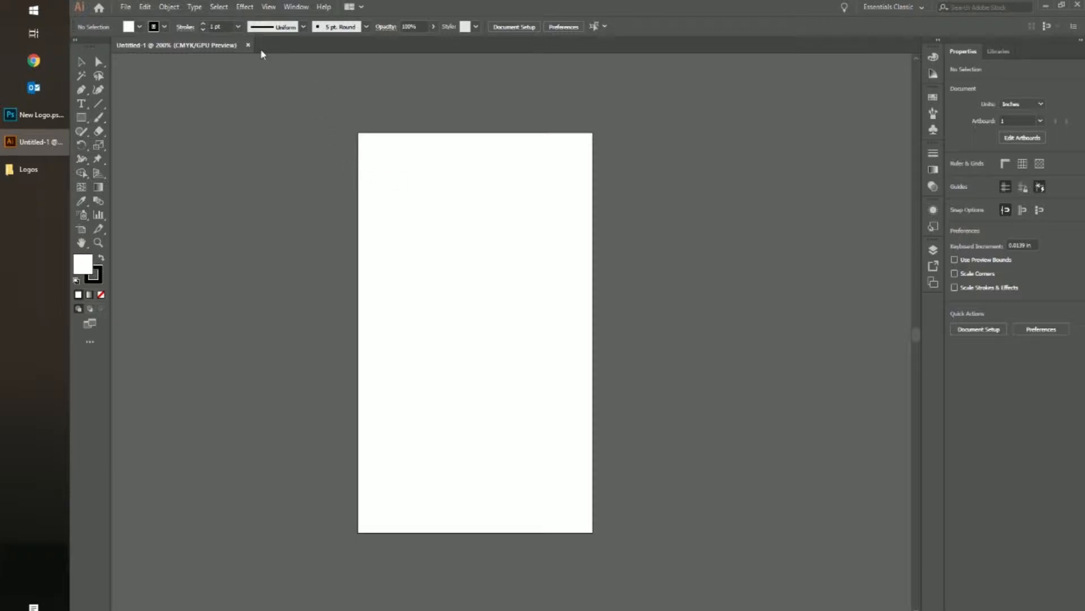
{"action": "left_click", "coordinate": [38, 114]}
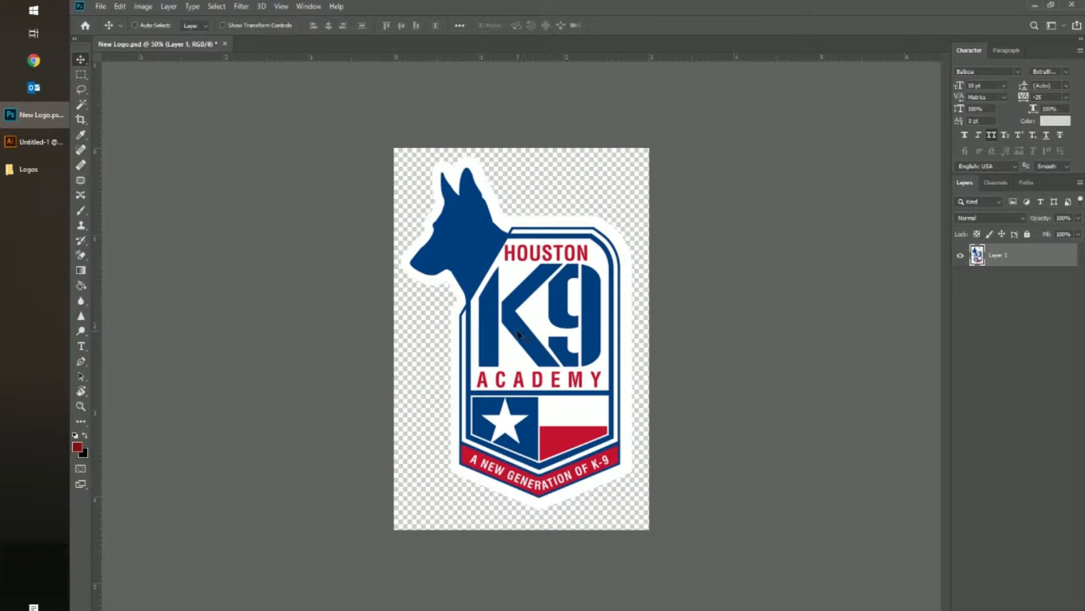
{"action": "mouse_move", "coordinate": [572, 346]}
{"action": "left_mouse_down"}
{"action": "mouse_move", "coordinate": [689, 341]}
{"action": "mouse_move", "coordinate": [553, 337]}
{"action": "mouse_move", "coordinate": [573, 355]}
{"action": "left_mouse_up"}
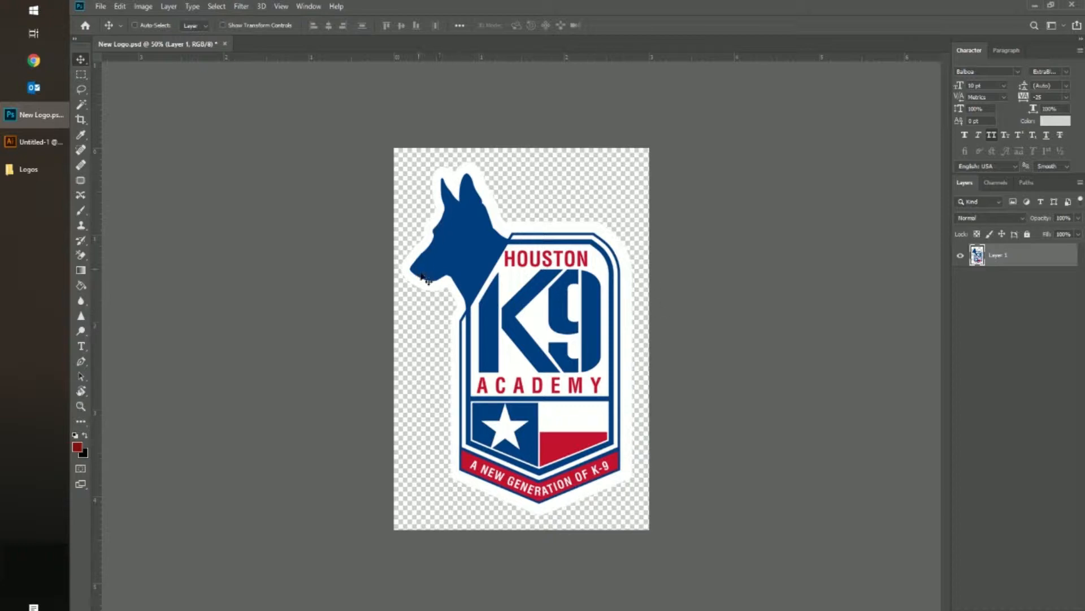
{"action": "mouse_move", "coordinate": [545, 277]}
{"action": "left_mouse_down"}
{"action": "mouse_move", "coordinate": [639, 279]}
{"action": "mouse_move", "coordinate": [603, 251]}
{"action": "mouse_move", "coordinate": [548, 282]}
{"action": "left_mouse_up"}
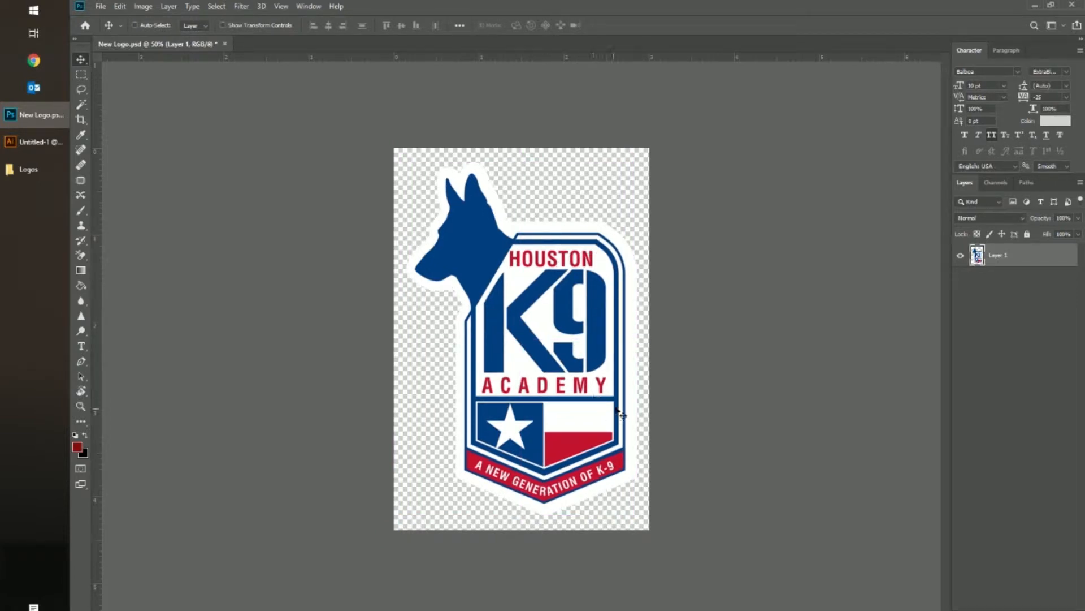
Save a PNG copy of the full-color logo to the Desktop as a1.png, replacing the existing file.
{"action": "left_click", "coordinate": [105, 8]}
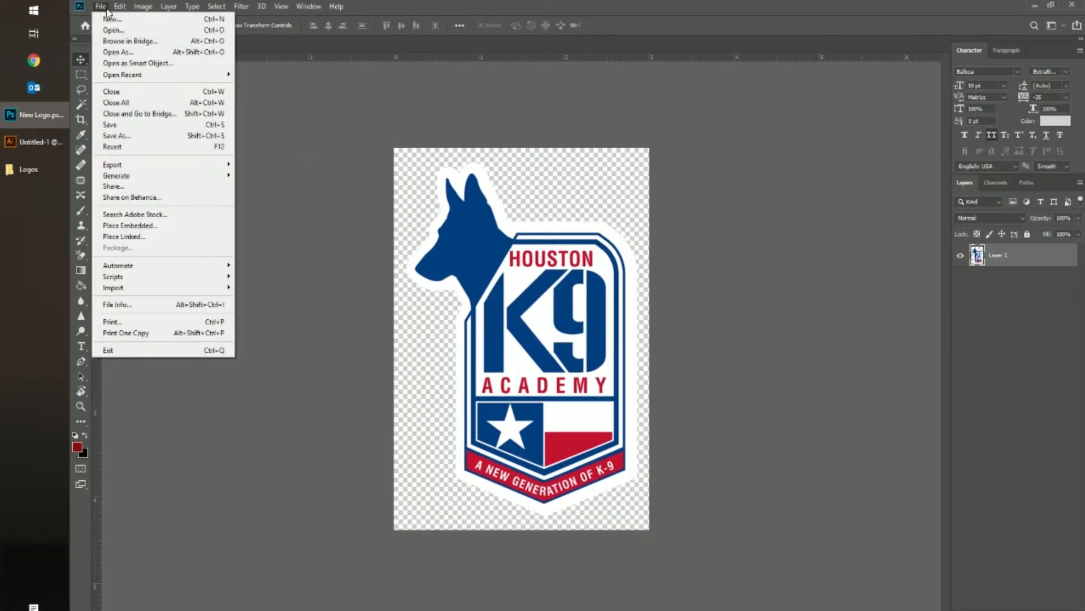
{"action": "left_click", "coordinate": [116, 136]}
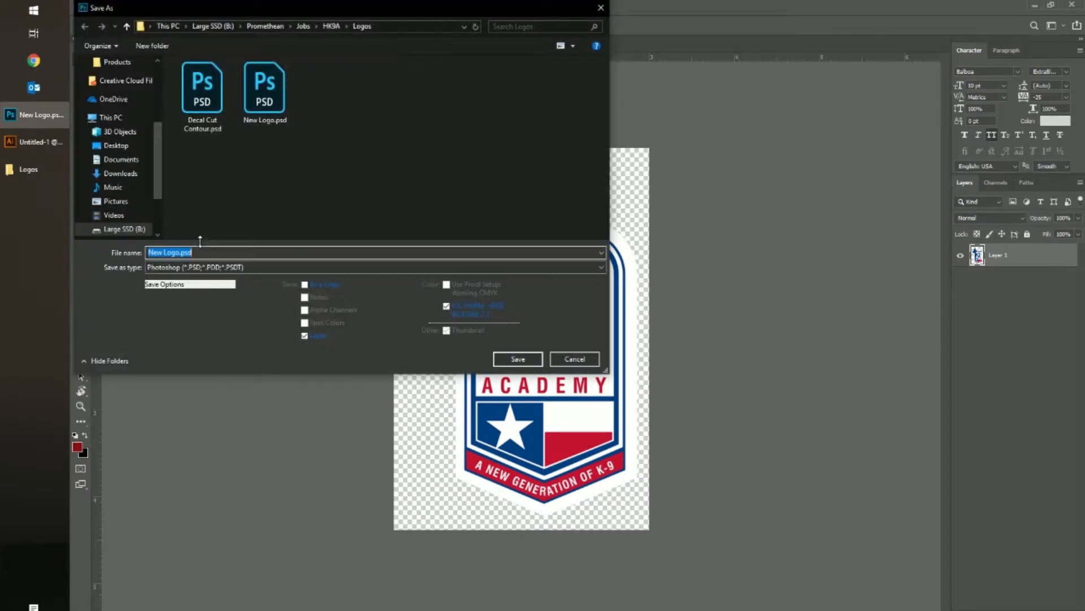
{"action": "left_click", "coordinate": [117, 145]}
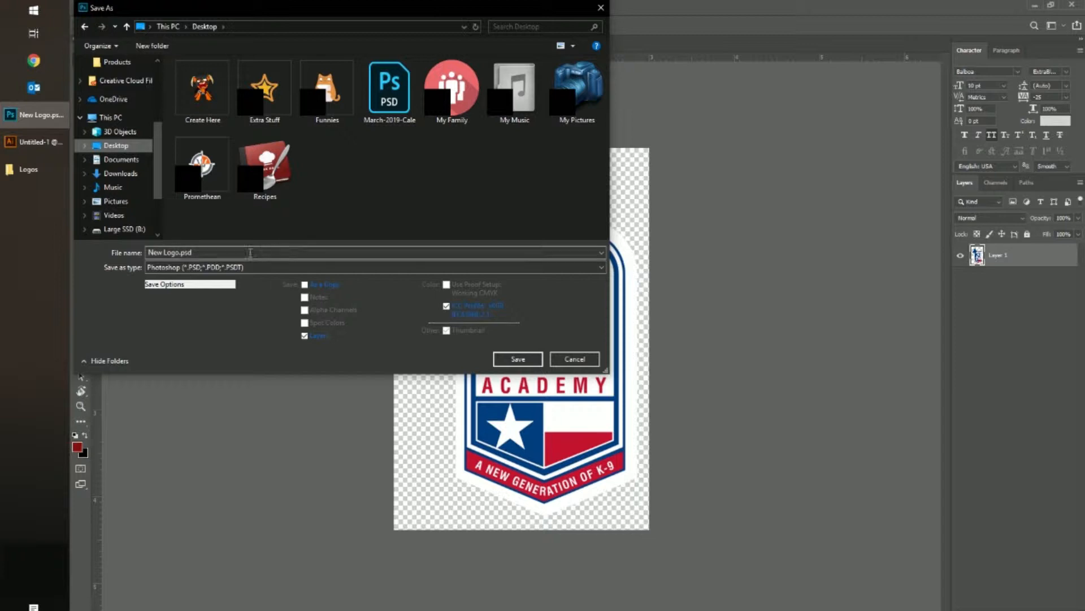
{"action": "left_click", "coordinate": [286, 267]}
{"action": "left_click", "coordinate": [189, 426]}
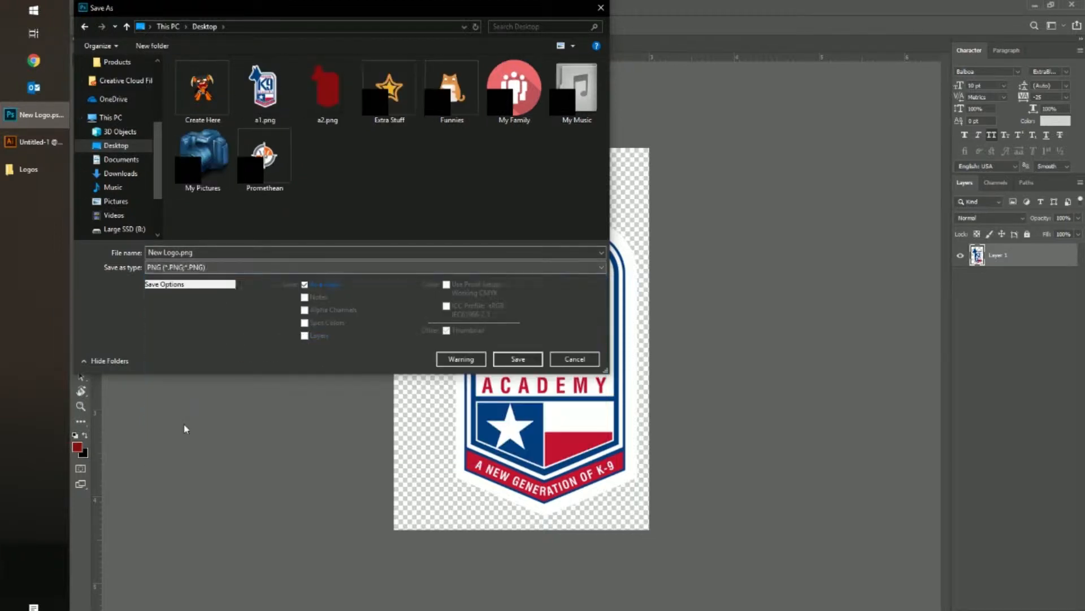
{"action": "left_click", "coordinate": [268, 115]}
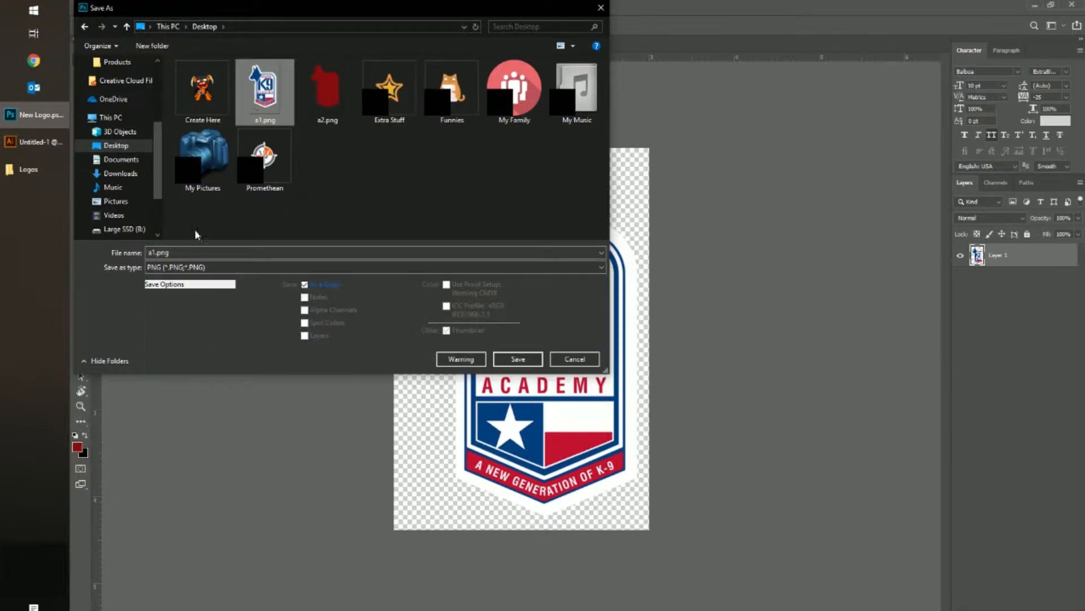
{"action": "left_click", "coordinate": [495, 362]}
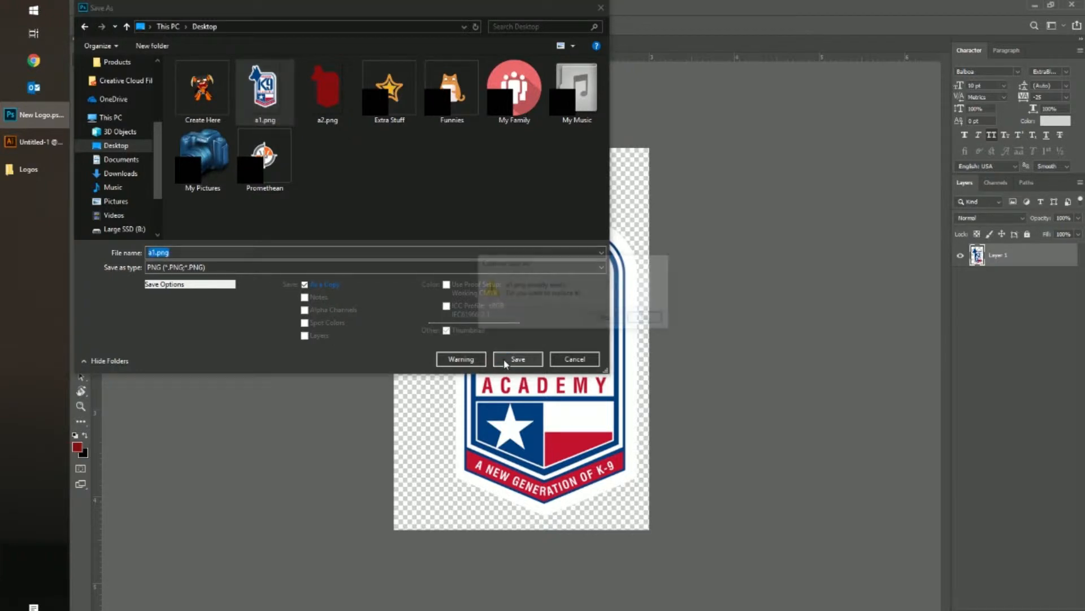
{"action": "left_click", "coordinate": [608, 318]}
{"action": "left_click", "coordinate": [641, 189]}
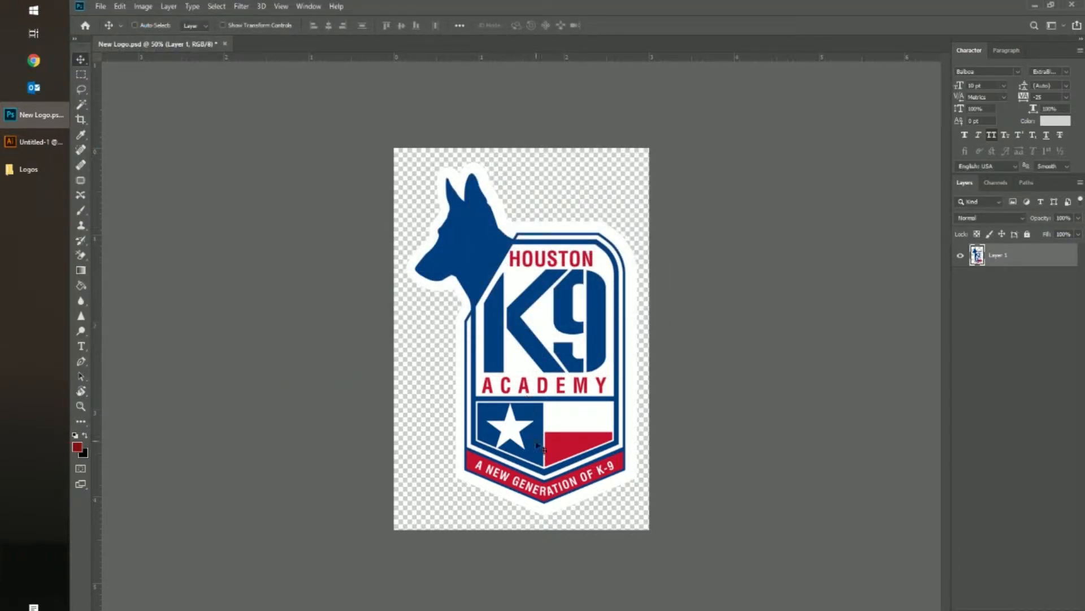
View the exported a1.png from the desktop in the photo viewer and close it.
{"action": "left_click", "coordinate": [35, 609]}
{"action": "double_click", "coordinate": [100, 122]}
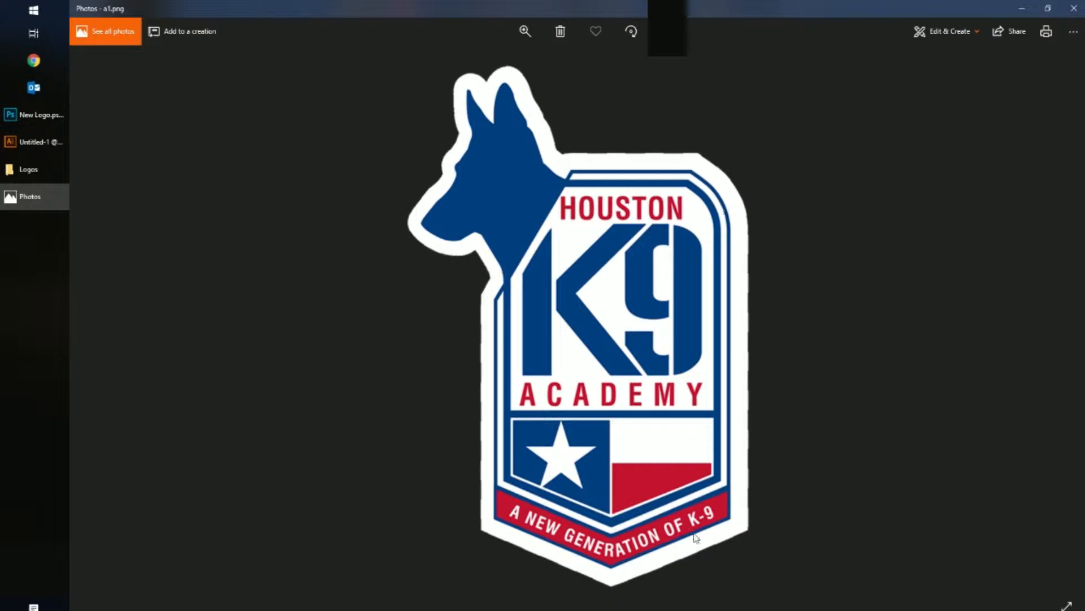
{"action": "left_click", "coordinate": [1074, 9]}
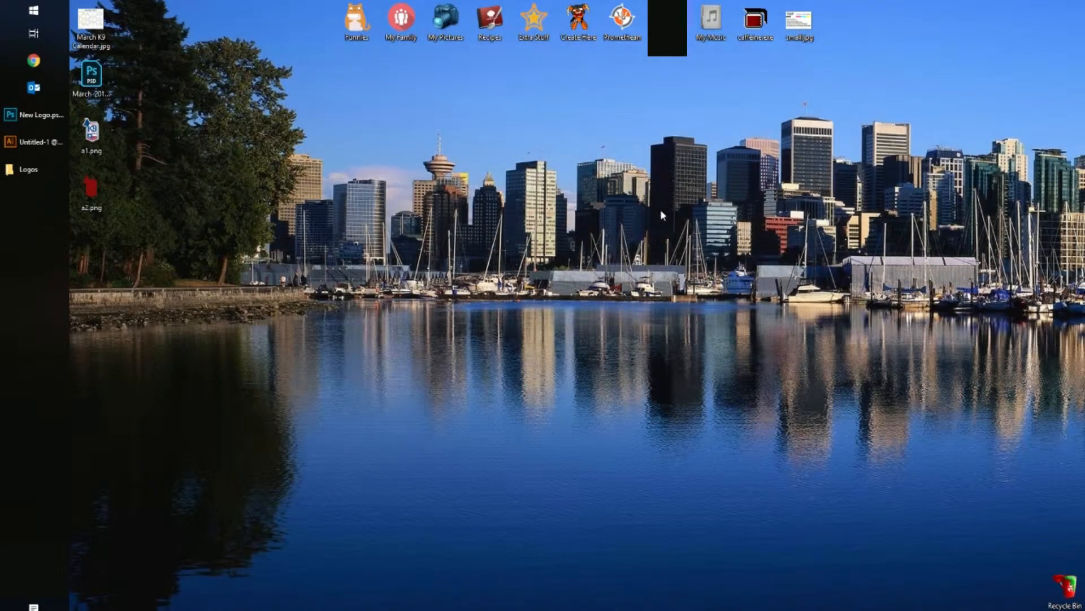
Back in Photoshop, select the logo's outline, fill the whole shape with dark red using the Brush tool, and deselect.
{"action": "left_click", "coordinate": [35, 117]}
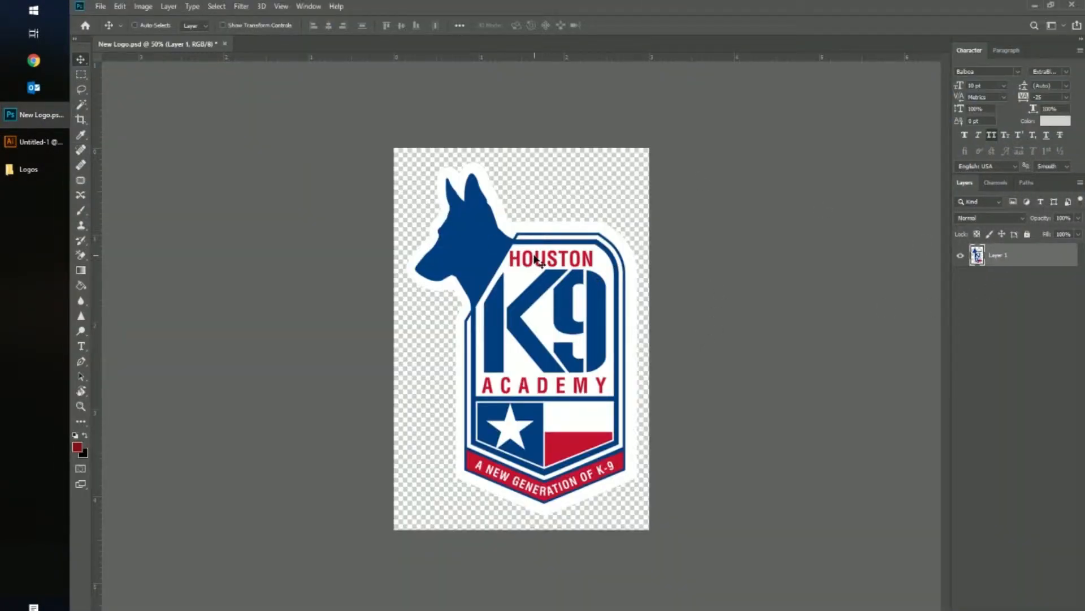
{"action": "key", "text": "ctrl+a"}
{"action": "left_click_drag", "start_coordinate": [536, 197], "coordinate": [536, 198]}
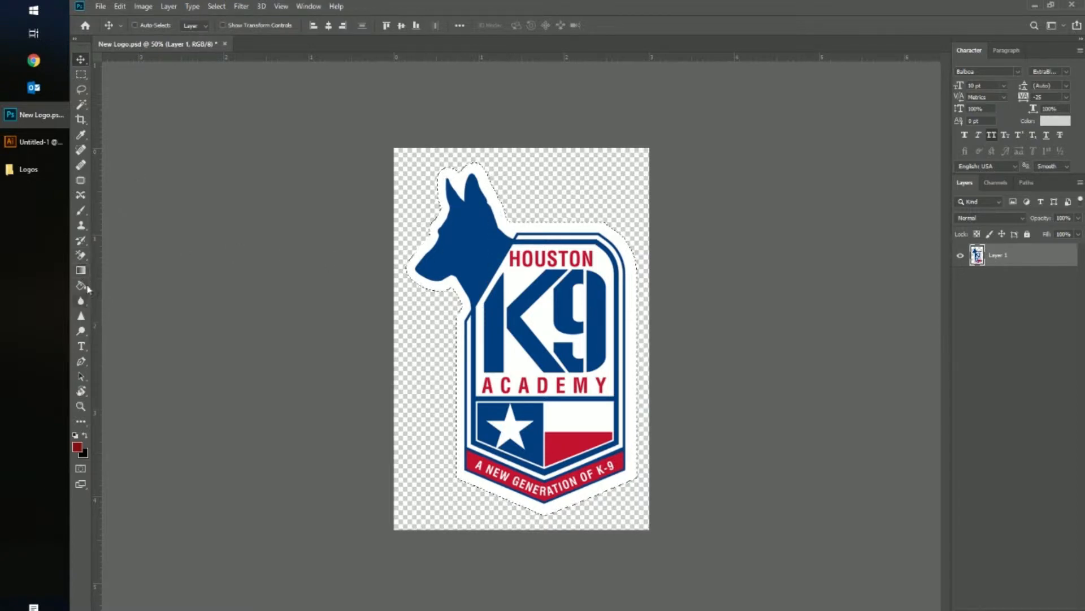
{"action": "left_click", "coordinate": [81, 210]}
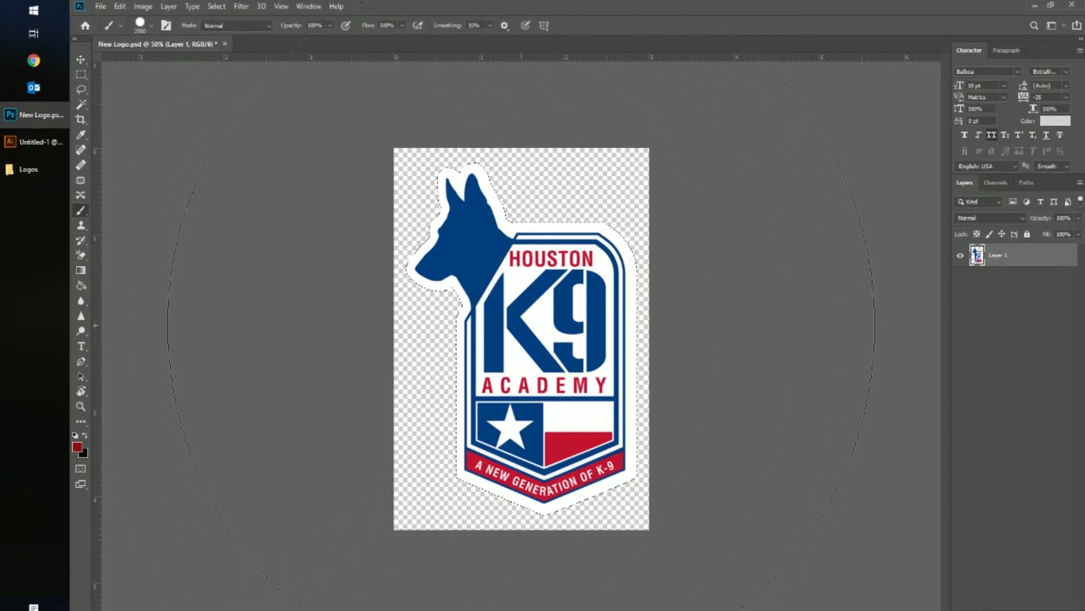
{"action": "left_click", "coordinate": [521, 327]}
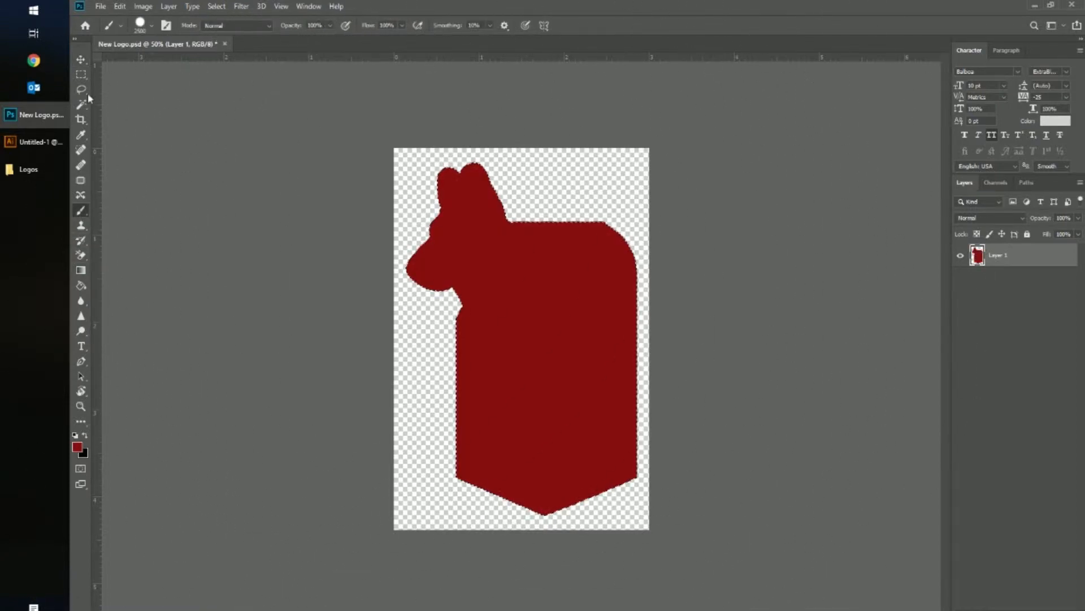
{"action": "left_click", "coordinate": [81, 60]}
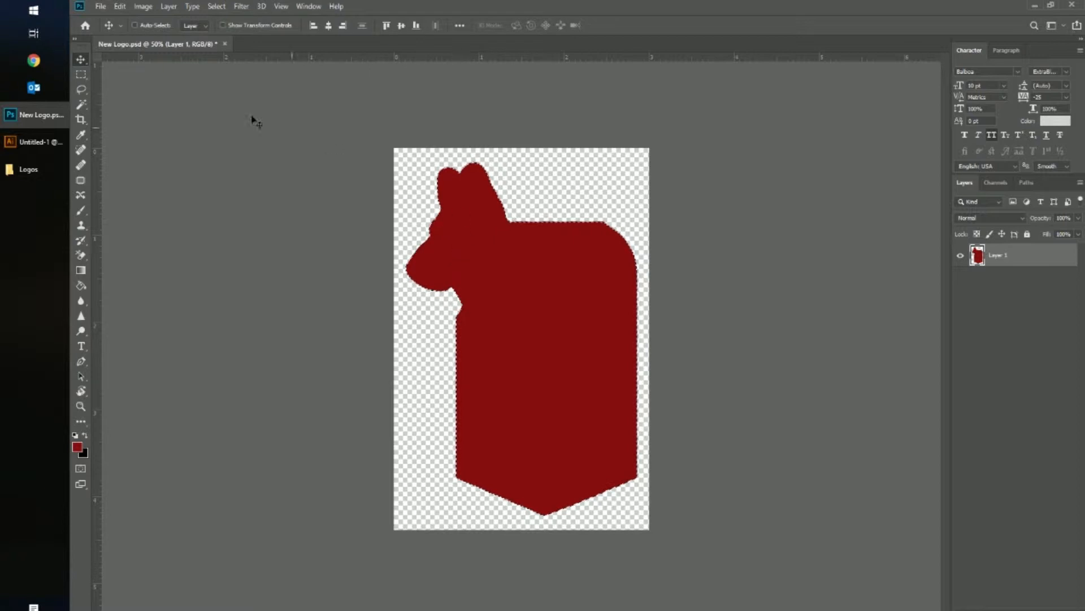
{"action": "key", "text": "ctrl+d"}
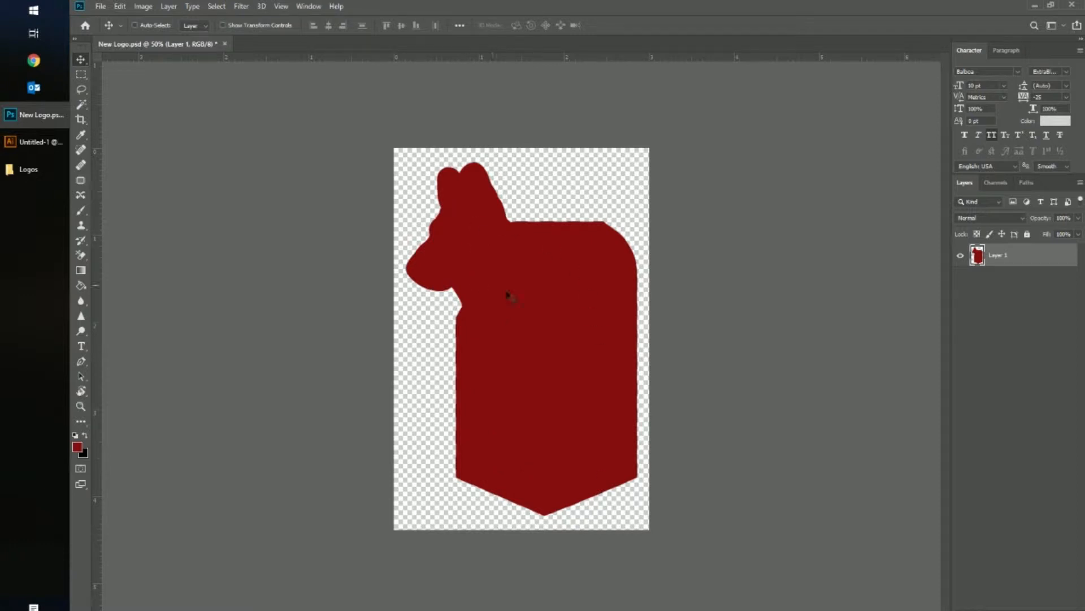
Save a PNG copy of the red silhouette to the Desktop as a2.png with large file size, replacing the existing file.
{"action": "left_click", "coordinate": [101, 6]}
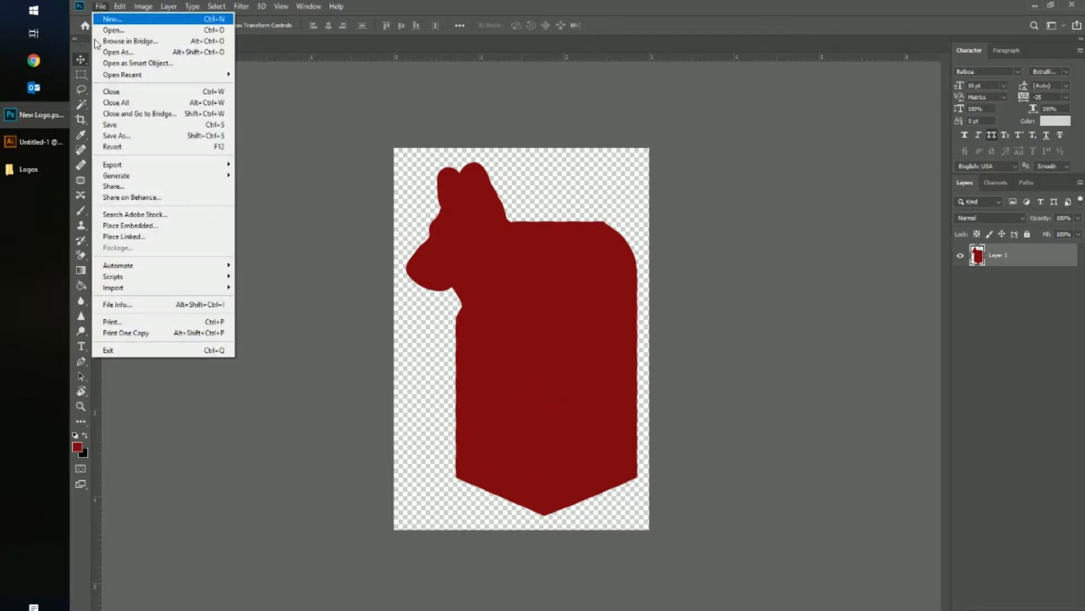
{"action": "left_click", "coordinate": [131, 139]}
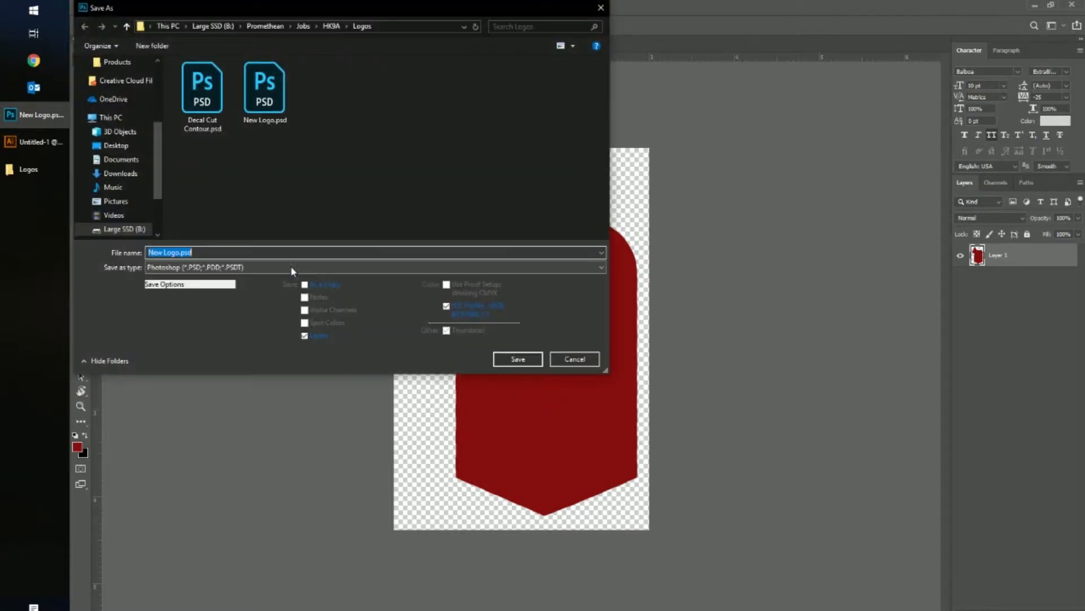
{"action": "left_click", "coordinate": [271, 267]}
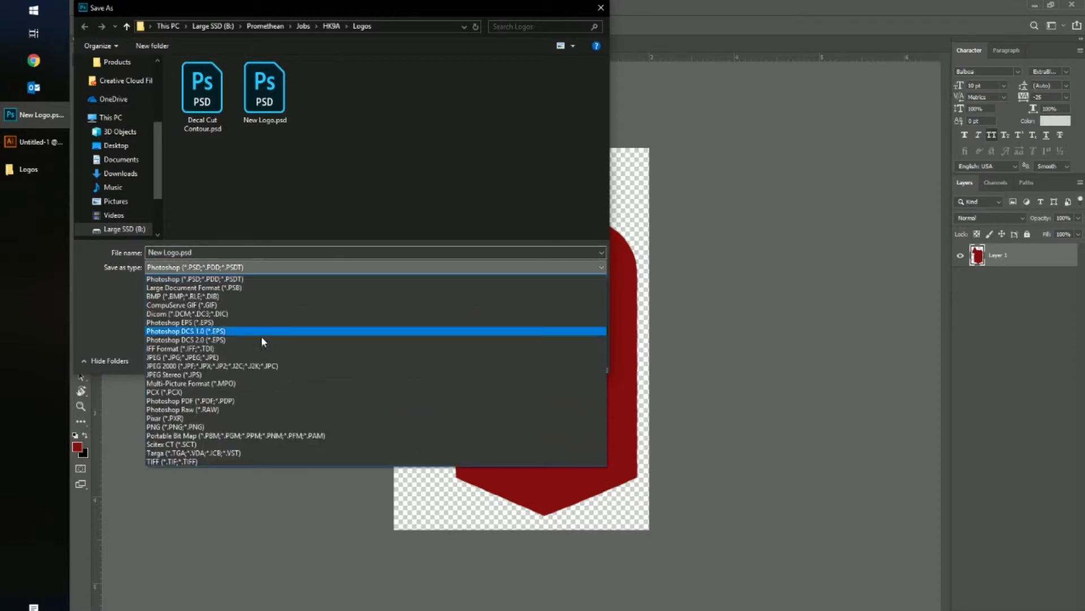
{"action": "left_click", "coordinate": [229, 427]}
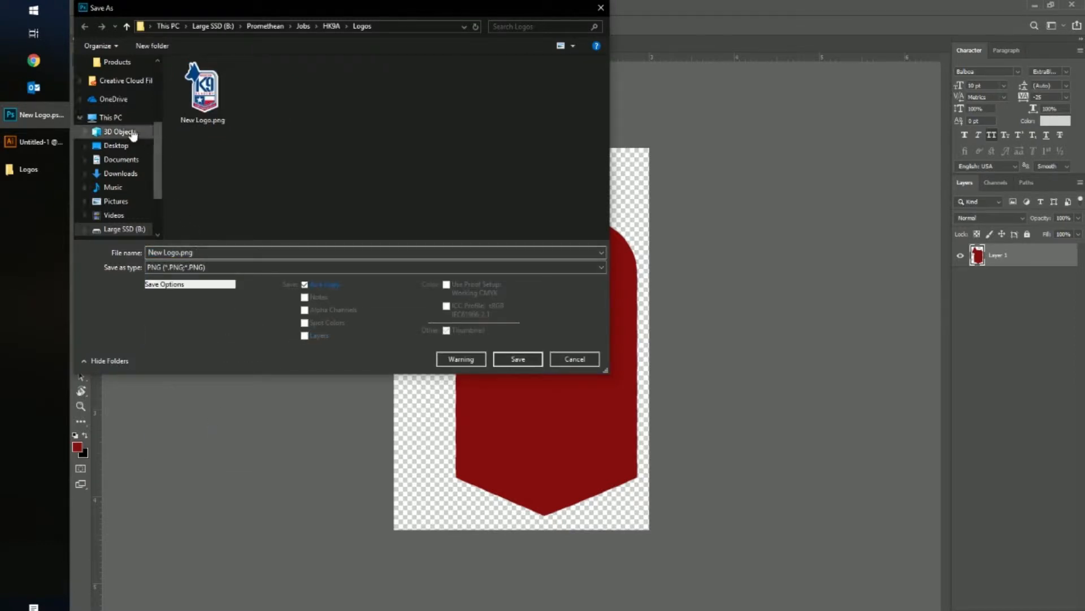
{"action": "left_click", "coordinate": [116, 145]}
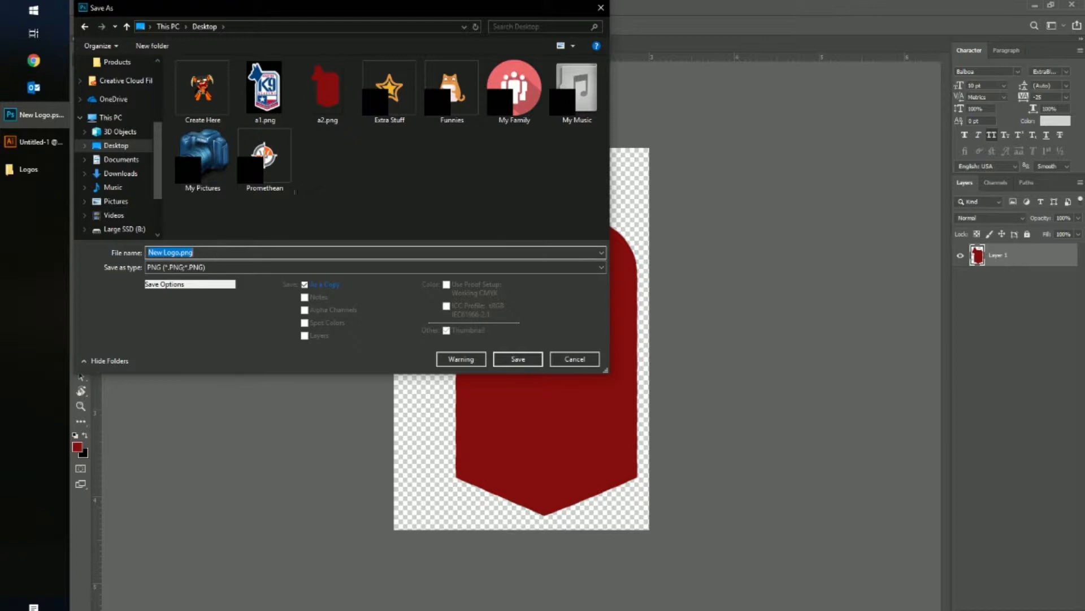
{"action": "left_click", "coordinate": [327, 91]}
{"action": "left_click", "coordinate": [526, 362]}
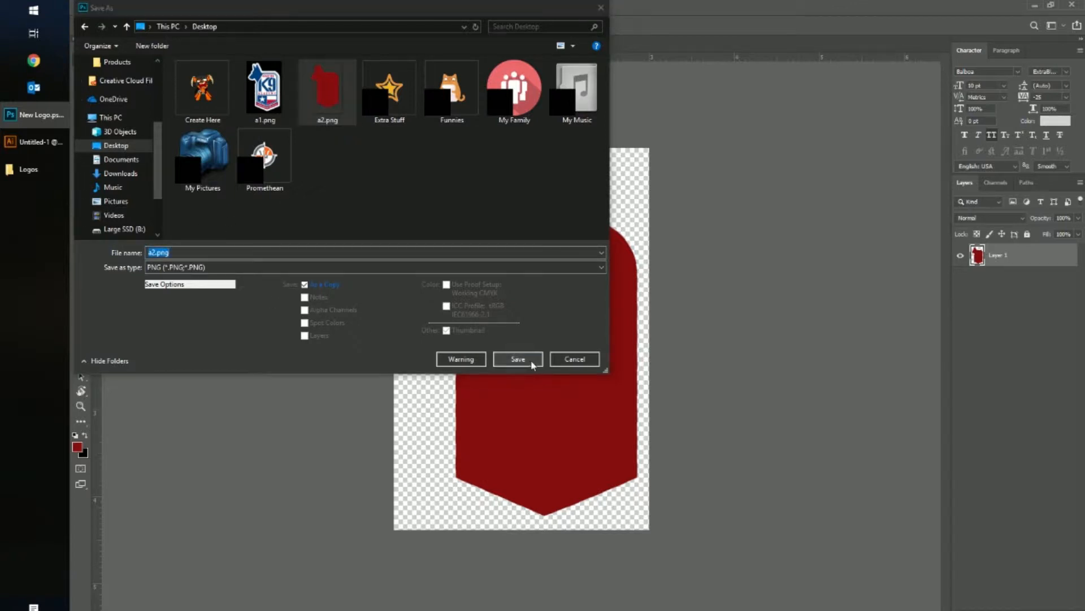
{"action": "left_click", "coordinate": [606, 318]}
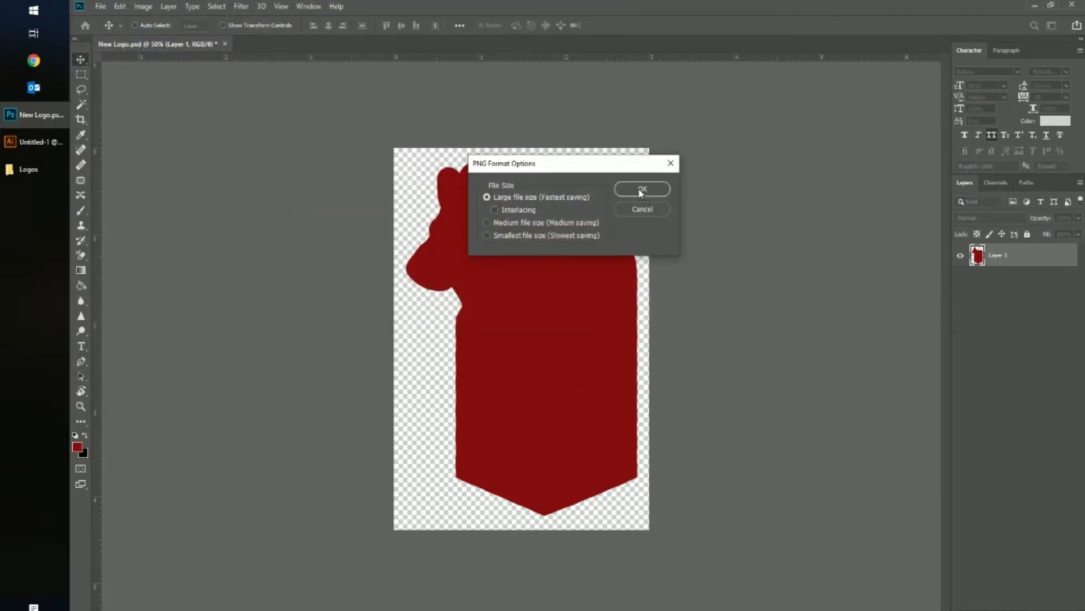
{"action": "left_click", "coordinate": [642, 190]}
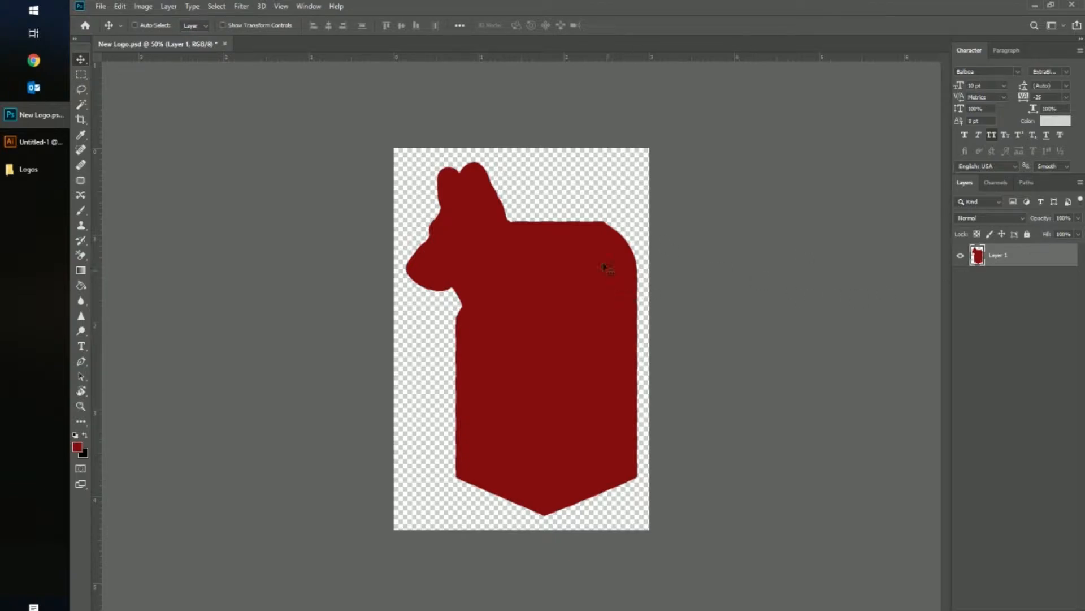
View a1.png and a2.png from the desktop to compare the full-color logo with its red silhouette.
{"action": "left_click", "coordinate": [56, 608]}
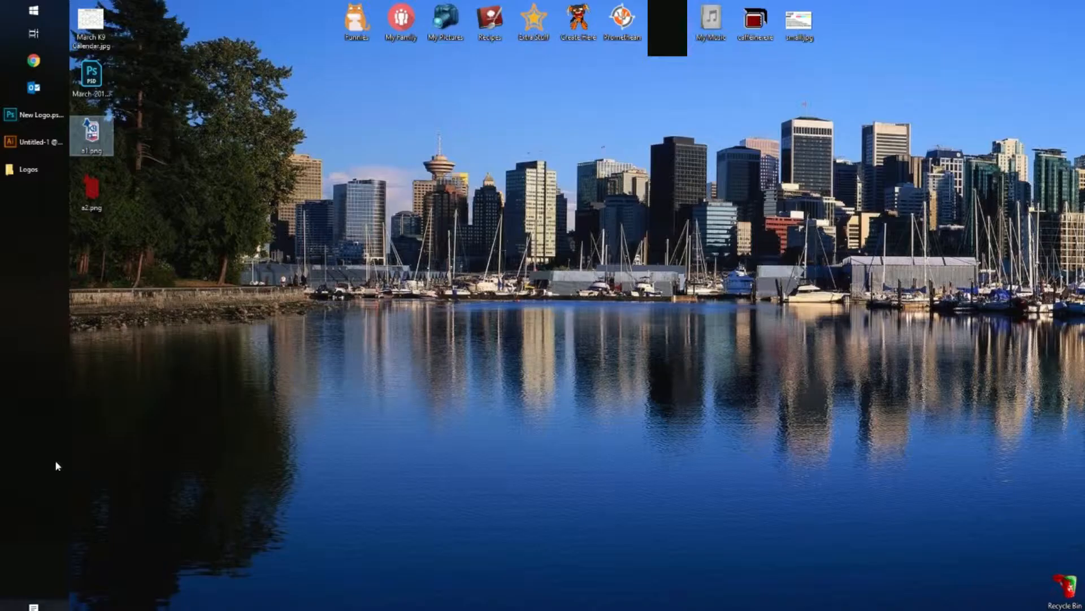
{"action": "double_click", "coordinate": [103, 149]}
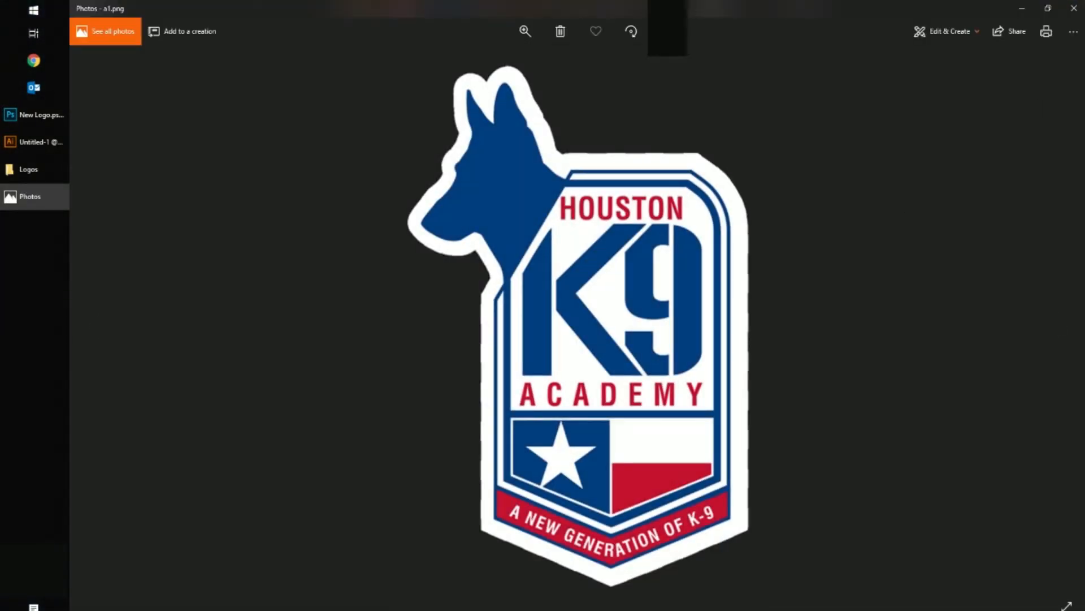
{"action": "left_click", "coordinate": [1074, 8]}
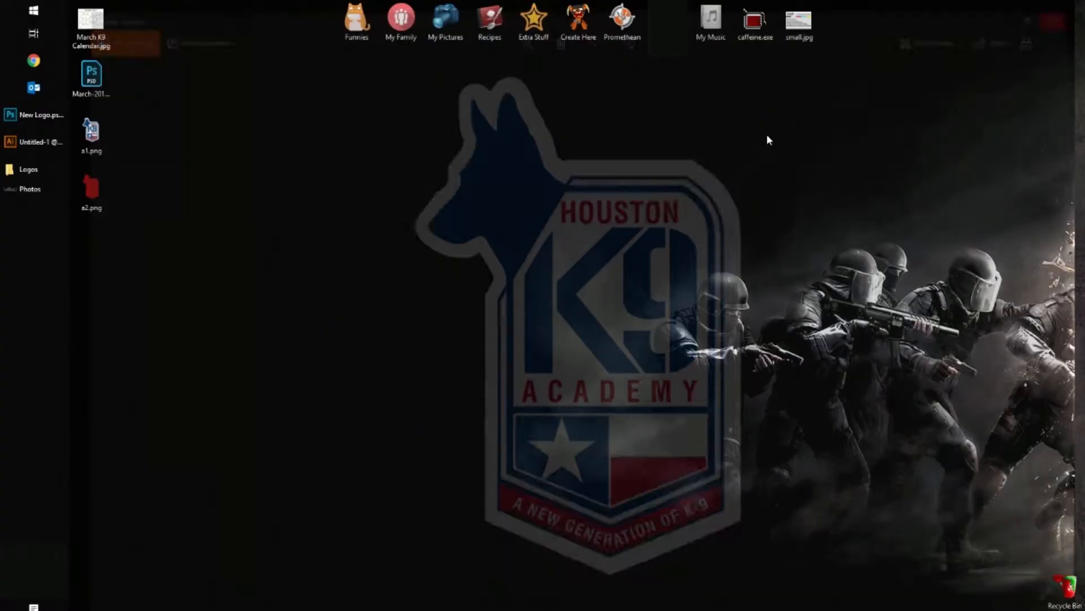
{"action": "double_click", "coordinate": [110, 187]}
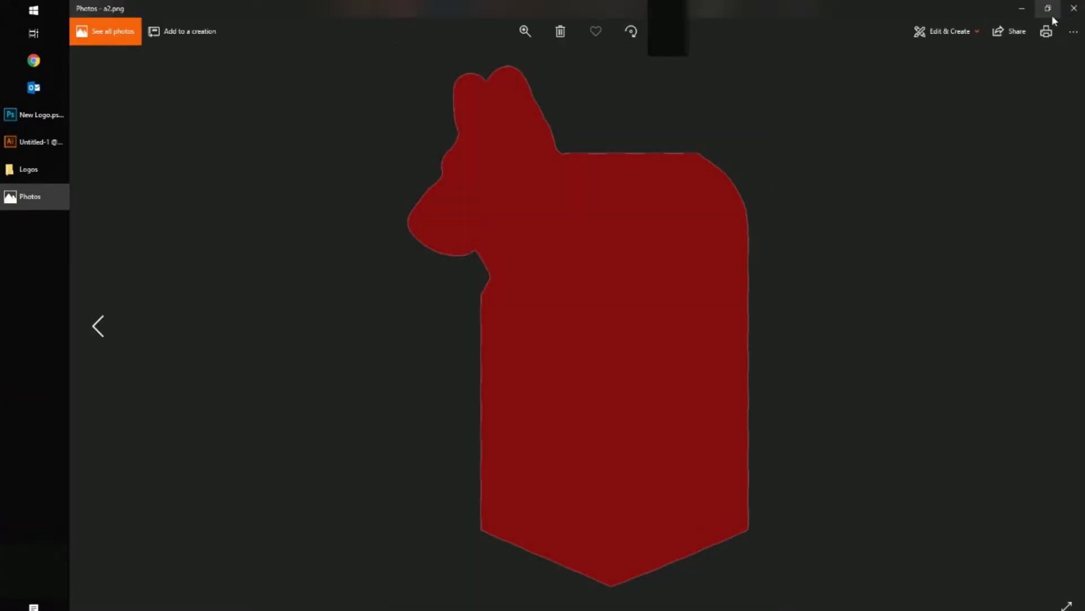
{"action": "left_click", "coordinate": [1074, 8]}
Switch to Illustrator and place a1.png from the Desktop as a linked image near the artboard's upper-left corner.
{"action": "left_click", "coordinate": [48, 150]}
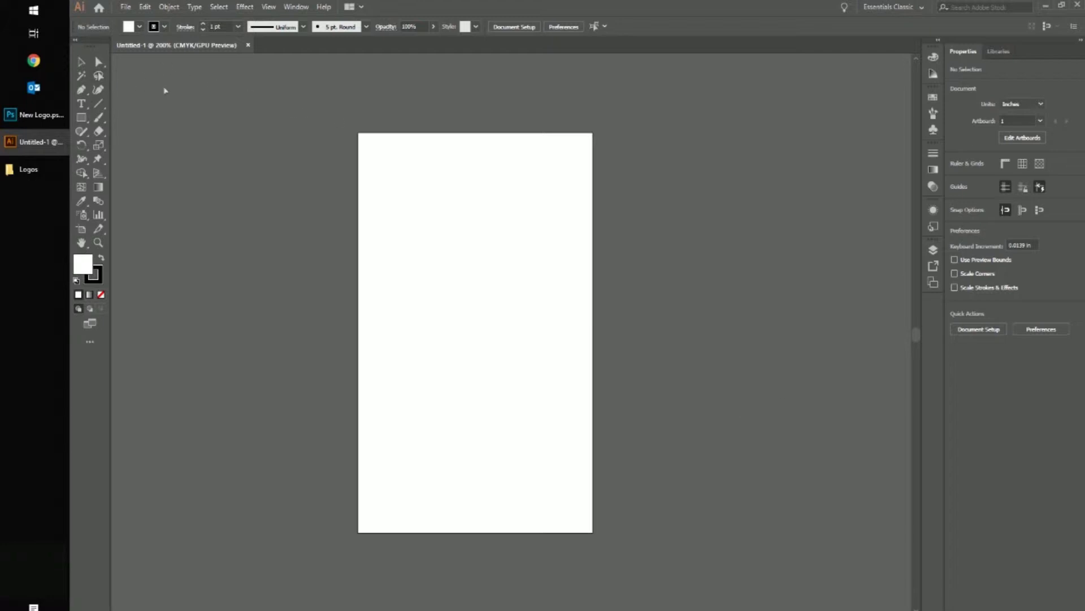
{"action": "key", "text": "ctrl+shift+p"}
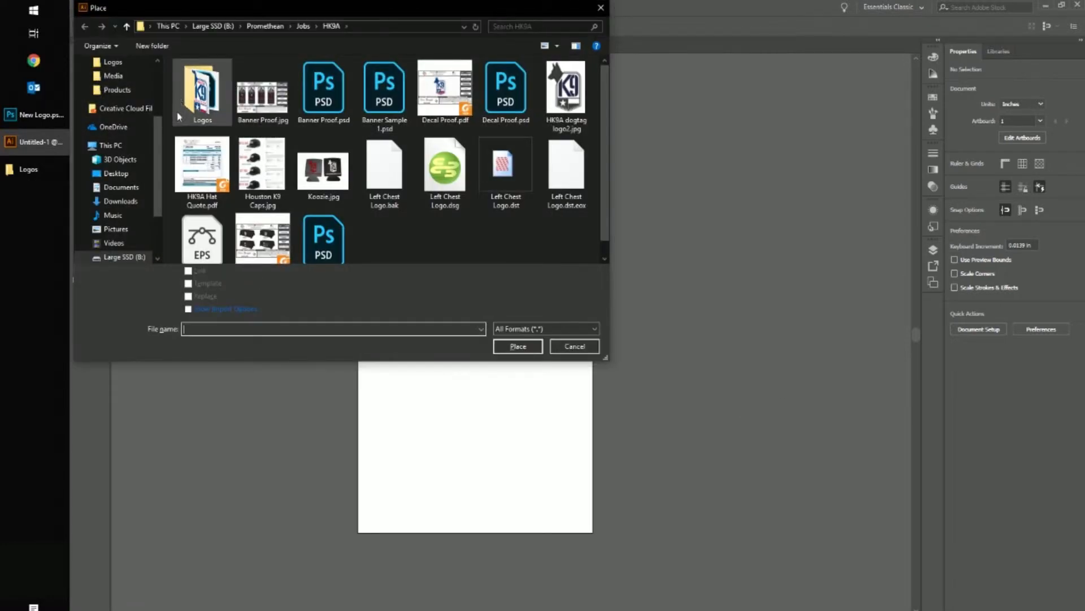
{"action": "left_click_drag", "start_coordinate": [342, 13], "coordinate": [514, 46]}
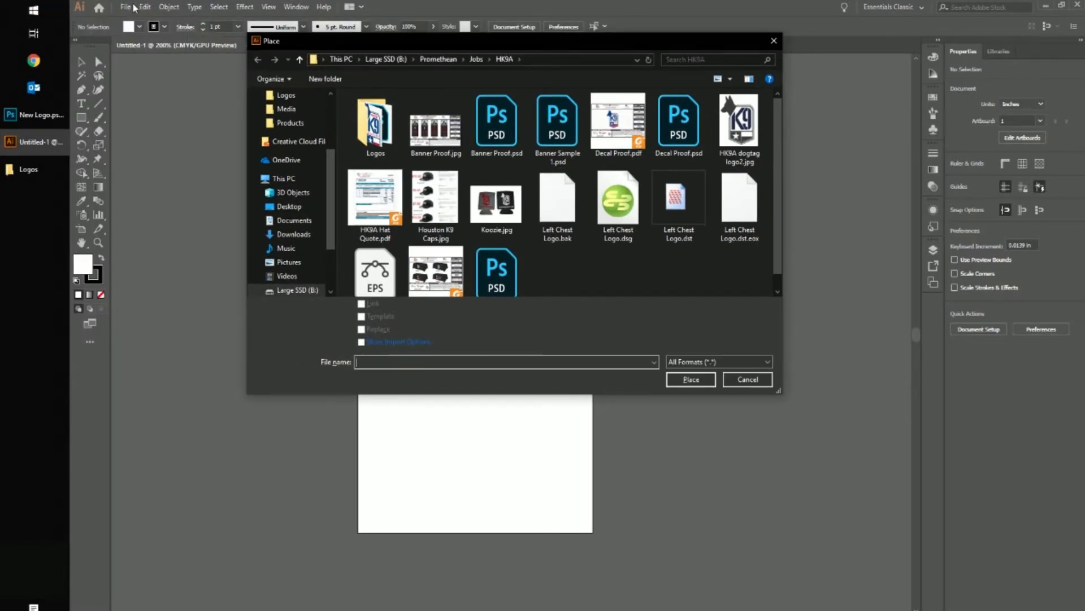
{"action": "scroll", "coordinate": [310, 121], "scroll_direction": "up", "scroll_amount": 3}
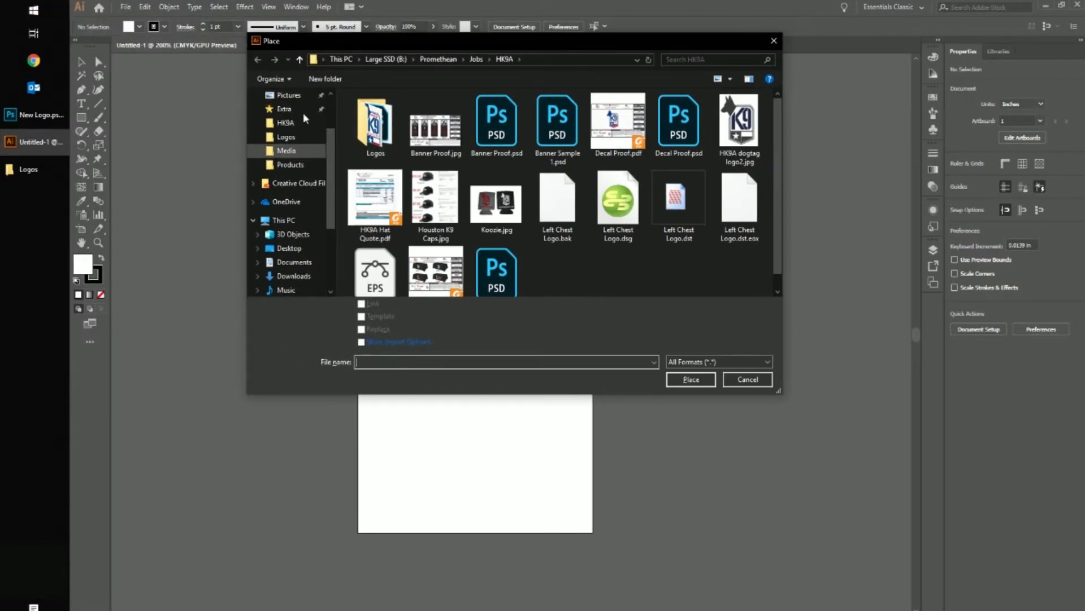
{"action": "left_click", "coordinate": [287, 248]}
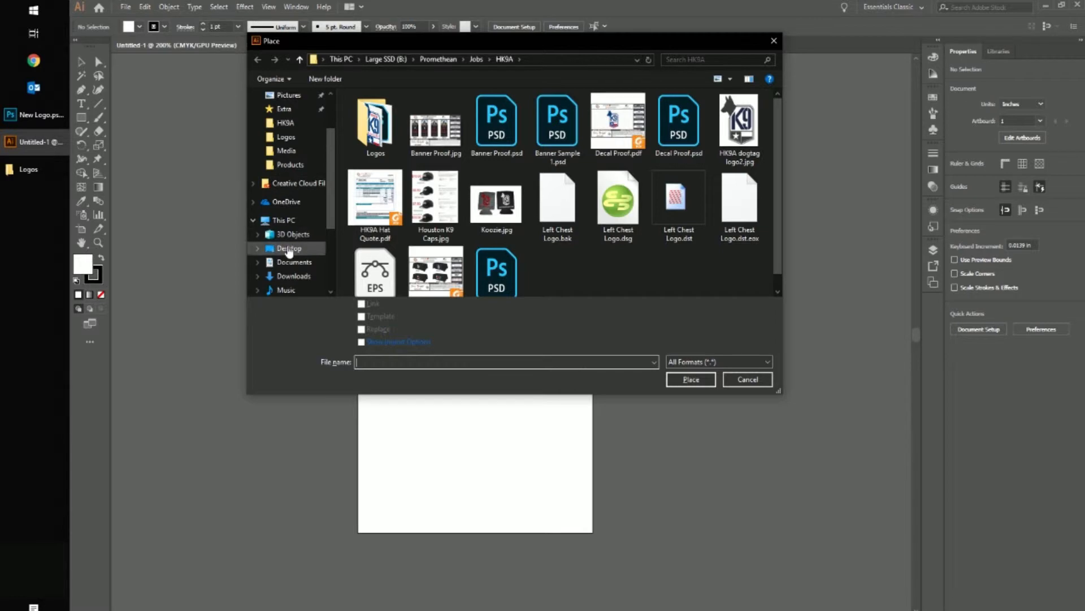
{"action": "double_click", "coordinate": [425, 136]}
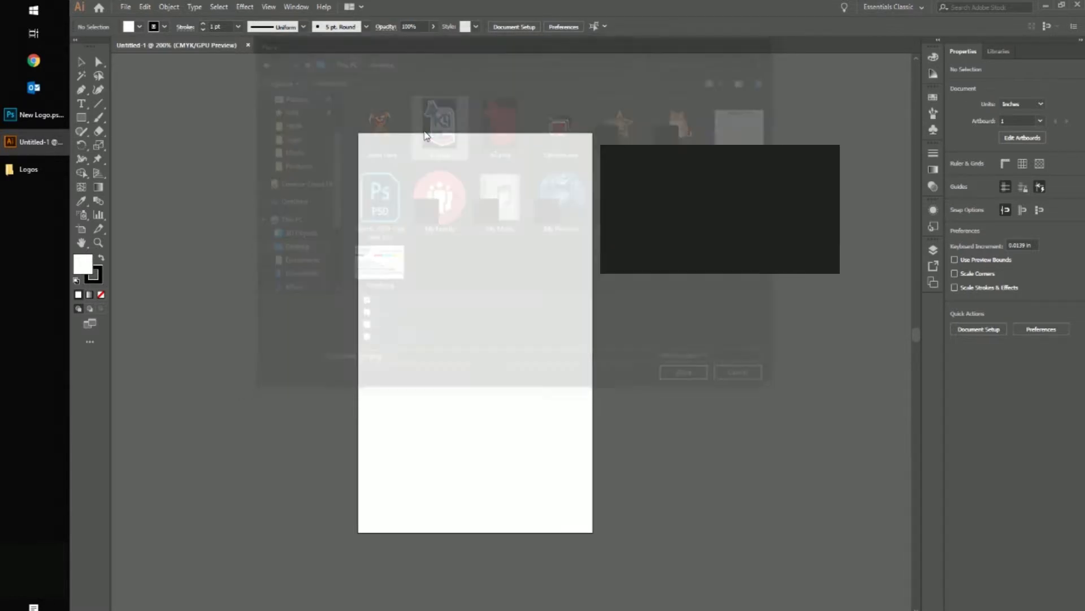
{"action": "left_click", "coordinate": [380, 149]}
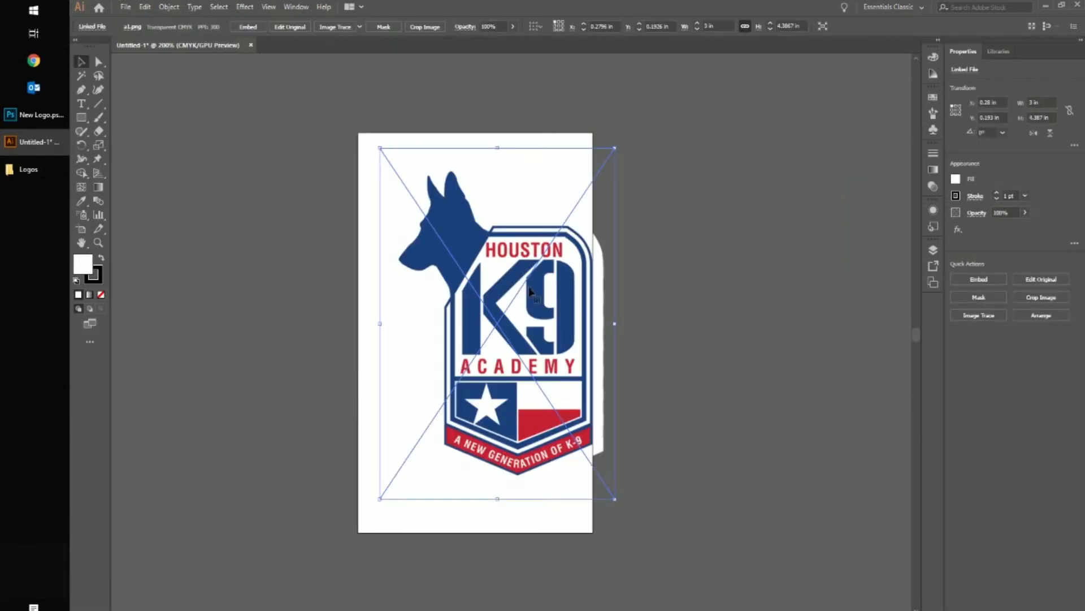
Align the placed logo with the artboard's corner by setting its X and Y position to 0 in, and deselect it.
{"action": "double_click", "coordinate": [988, 102]}
{"action": "type", "text": "0"}
{"action": "key", "text": "Return"}
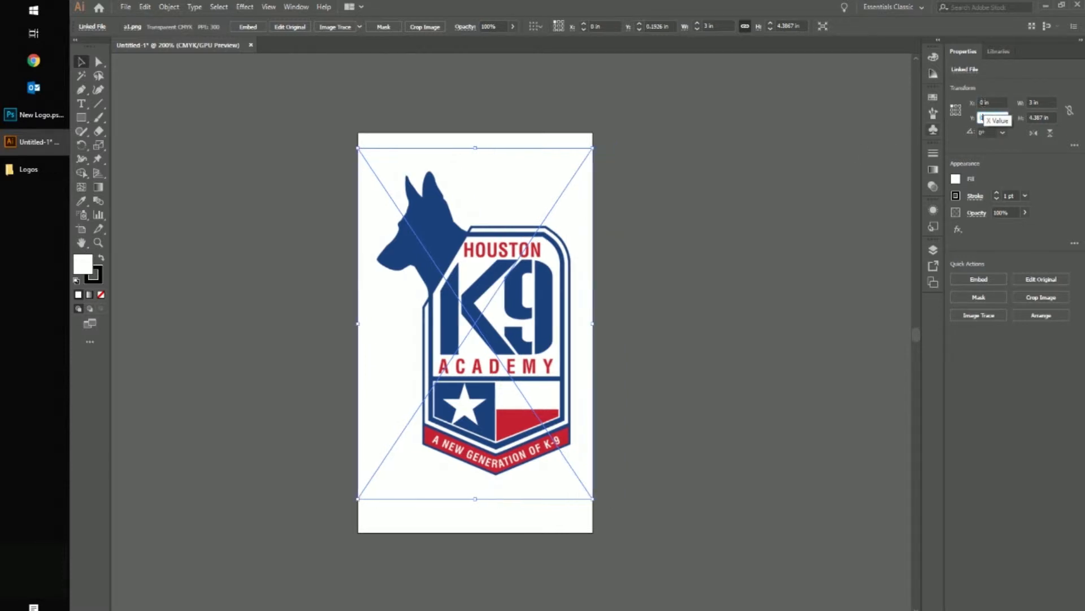
{"action": "type", "text": "0"}
{"action": "key", "text": "Tab"}
{"action": "left_click", "coordinate": [658, 242]}
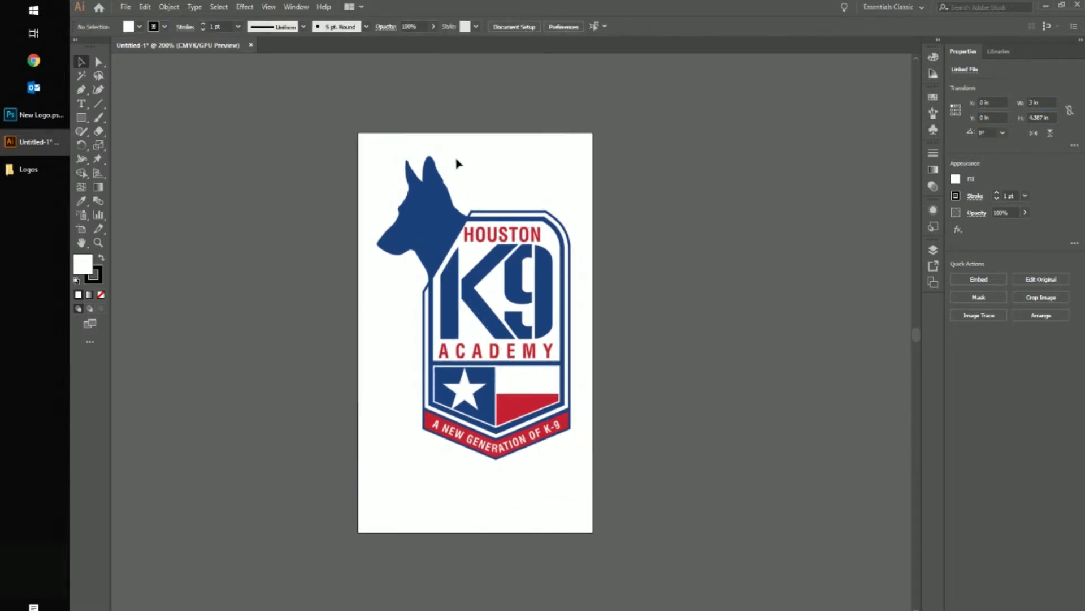
Expand Layer 1 in the layer list and add a new layer above it.
{"action": "left_click", "coordinate": [933, 250]}
{"action": "left_click", "coordinate": [821, 262]}
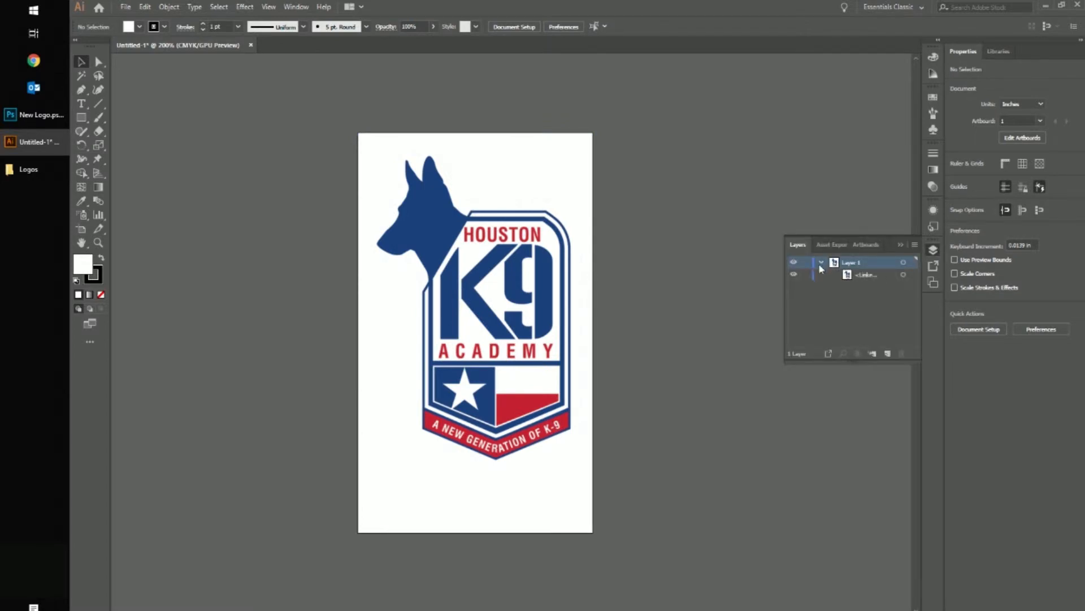
{"action": "left_click", "coordinate": [886, 354]}
{"action": "left_click", "coordinate": [793, 276]}
{"action": "left_click", "coordinate": [793, 275]}
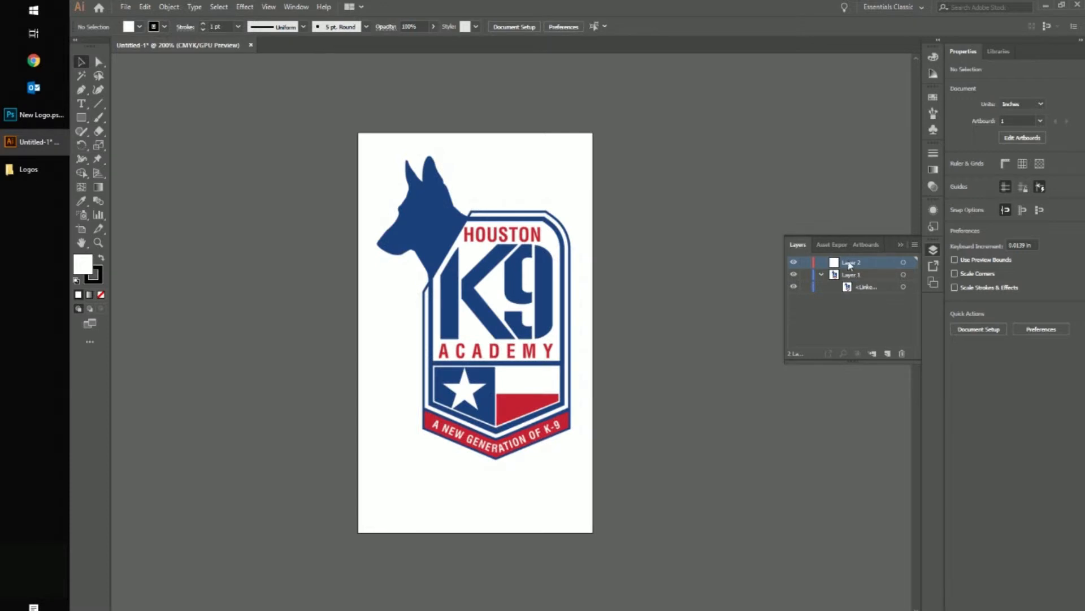
Place a2.png from the Desktop on Layer 2, near the artboard's upper-left corner.
{"action": "left_click", "coordinate": [902, 262]}
{"action": "key", "text": "shift+ctrl+p"}
{"action": "double_click", "coordinate": [515, 129]}
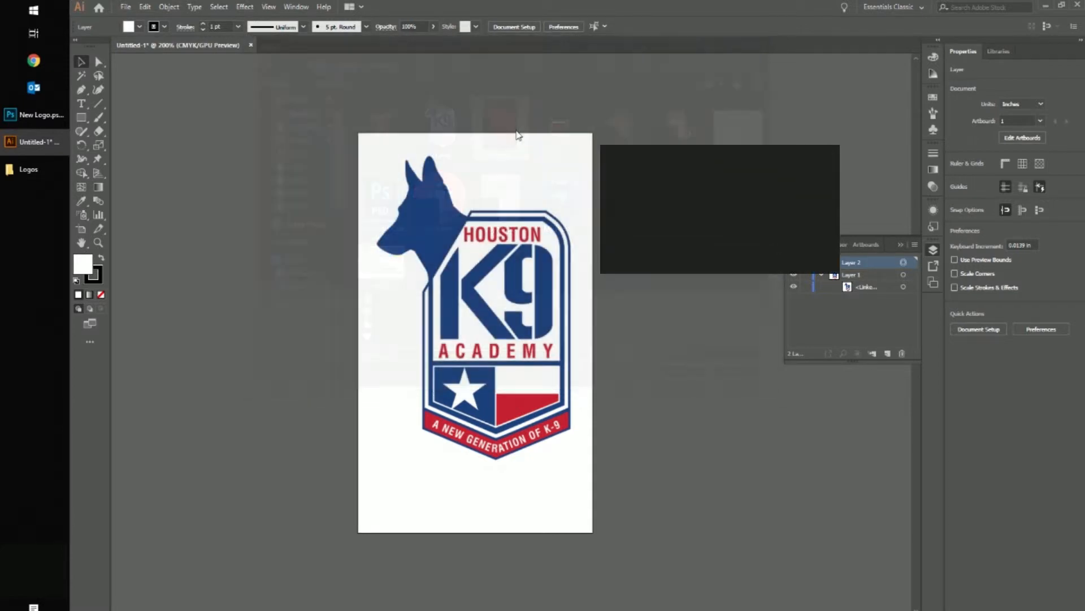
{"action": "left_click", "coordinate": [370, 145]}
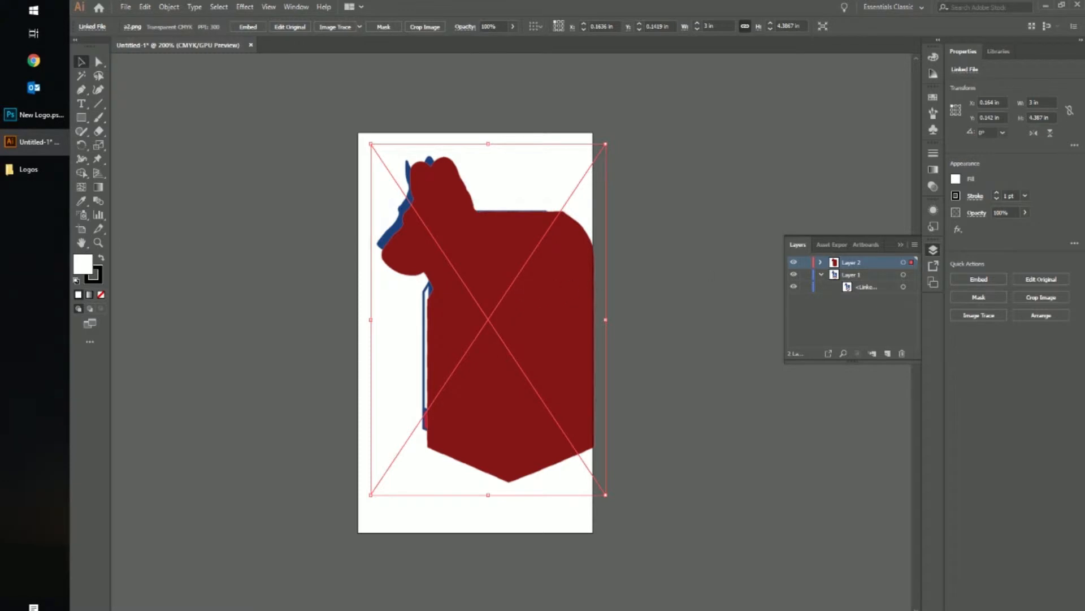
Set the red silhouette's X and Y position to 0 in so it lines up with the logo, and deselect it.
{"action": "left_click", "coordinate": [991, 103]}
{"action": "type", "text": "0"}
{"action": "key", "text": "Tab"}
{"action": "type", "text": "0"}
{"action": "key", "text": "Tab"}
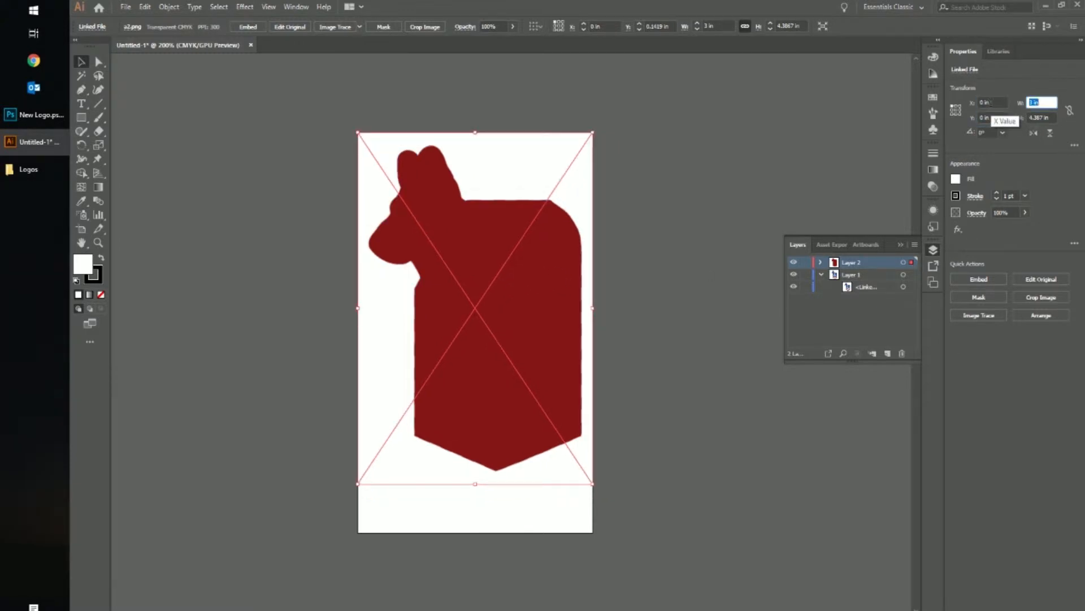
{"action": "left_click", "coordinate": [650, 209]}
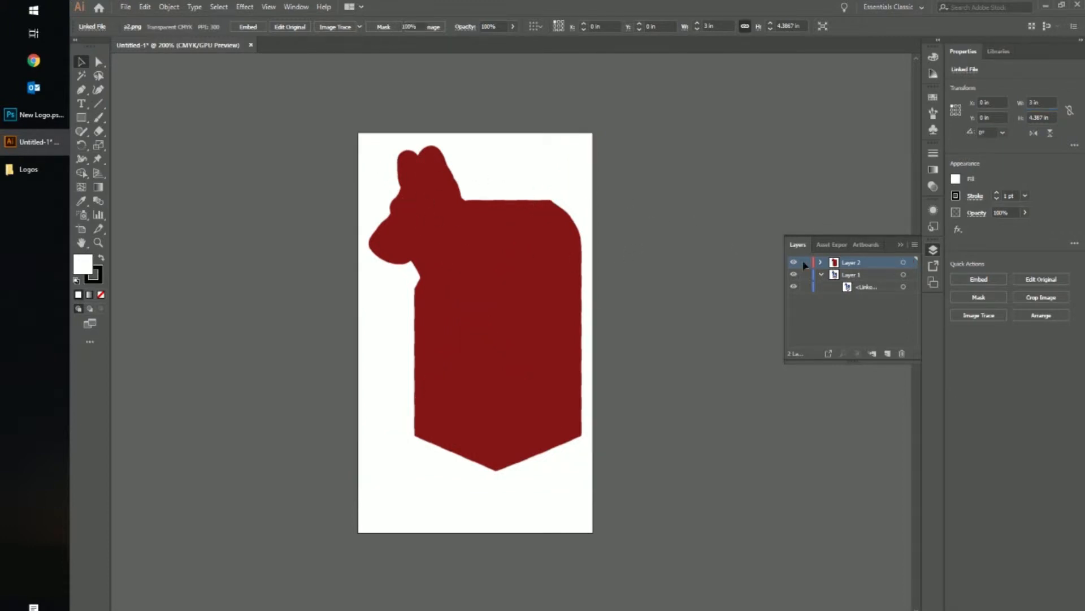
Image Trace the silhouette on Layer 2 with the Black and White Logo preset and expand the tracing into paths.
{"action": "left_click", "coordinate": [821, 262]}
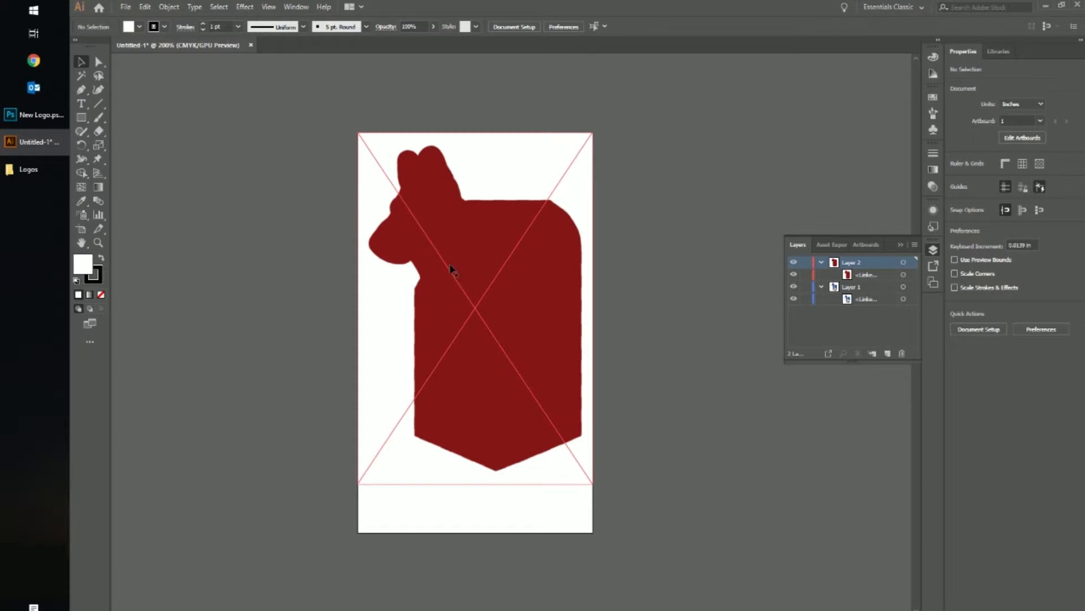
{"action": "left_click", "coordinate": [902, 265]}
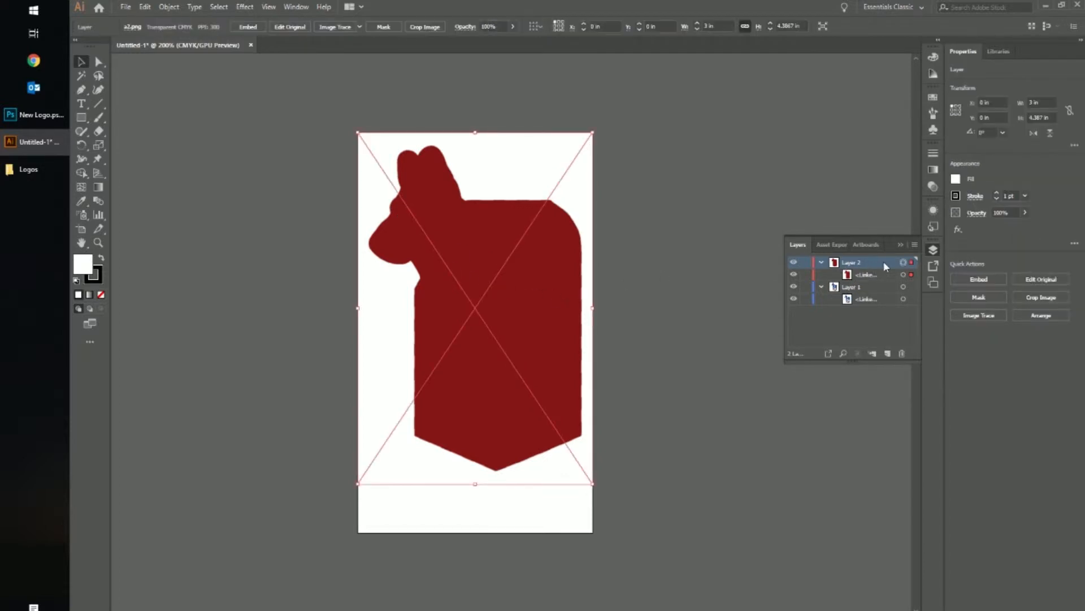
{"action": "left_click", "coordinate": [995, 317]}
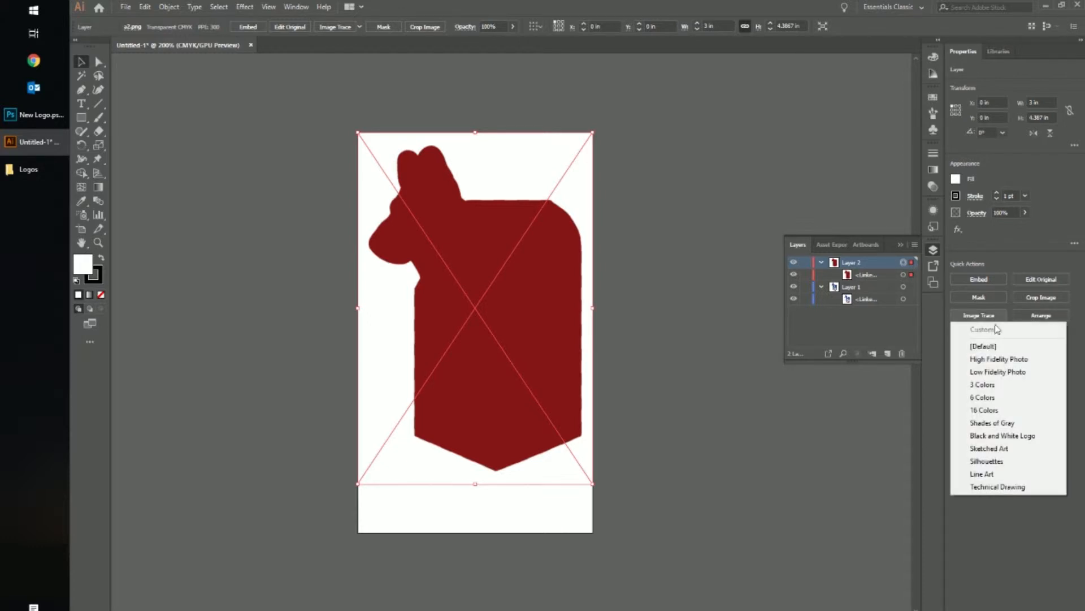
{"action": "left_click", "coordinate": [1000, 436]}
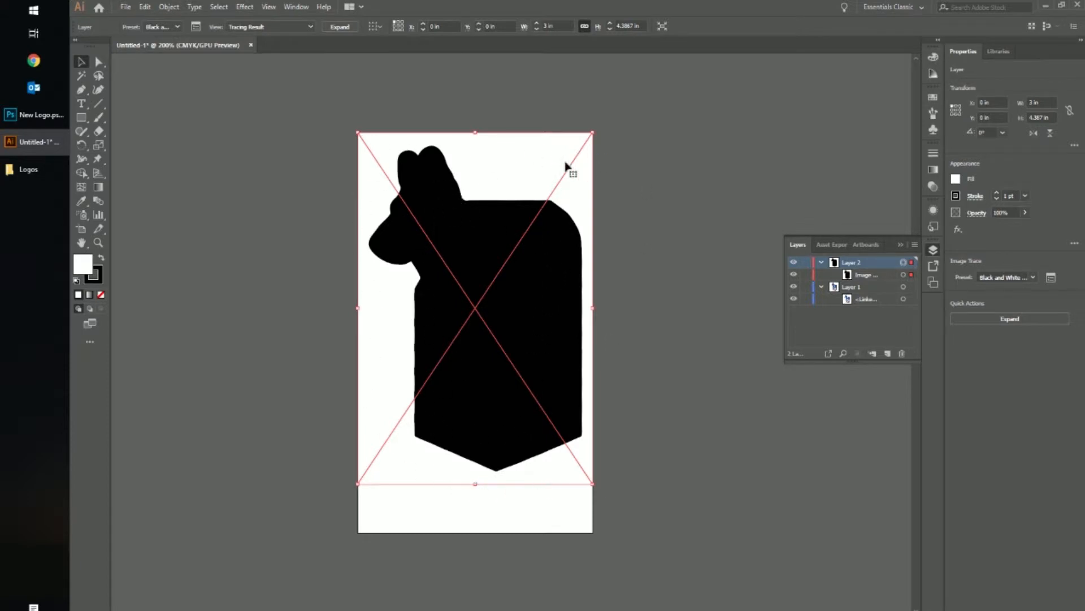
{"action": "left_click", "coordinate": [1008, 320]}
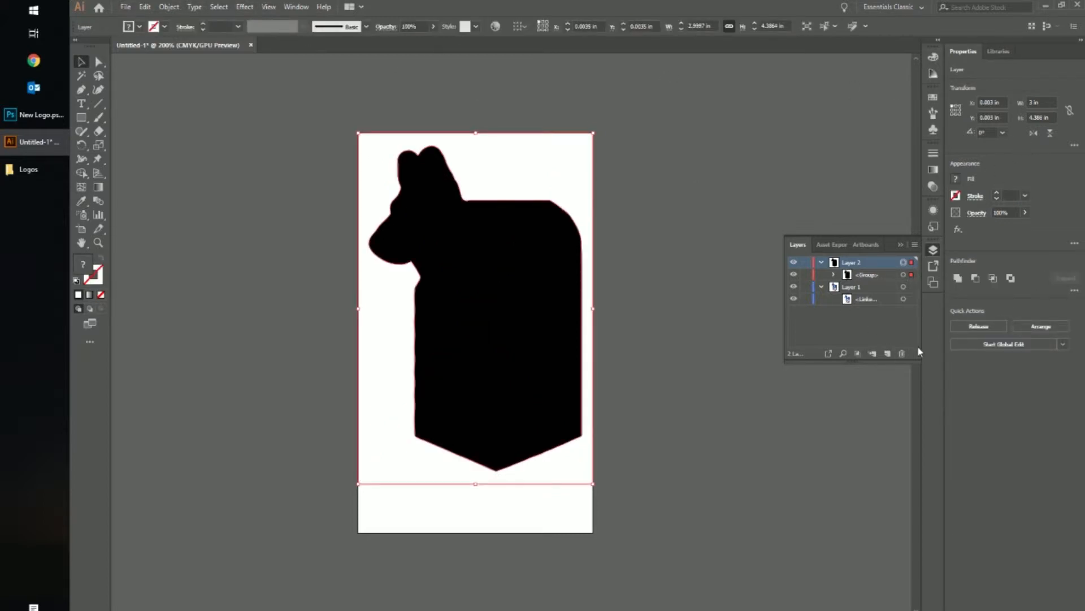
Delete the white background compound path from the traced group on Layer 2, keeping the black silhouette.
{"action": "left_click", "coordinate": [835, 275]}
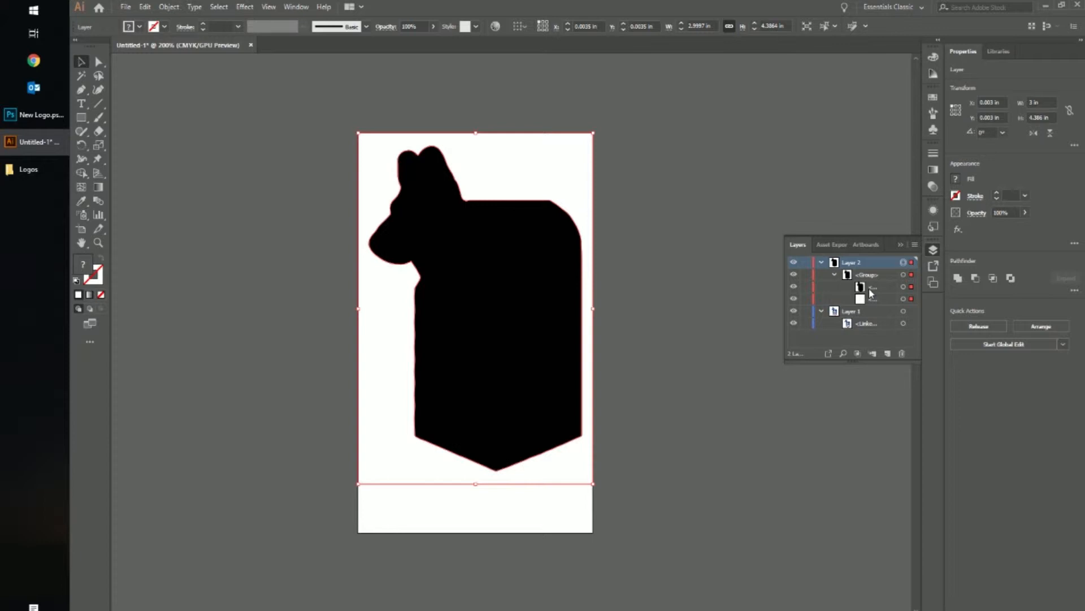
{"action": "left_click", "coordinate": [904, 287]}
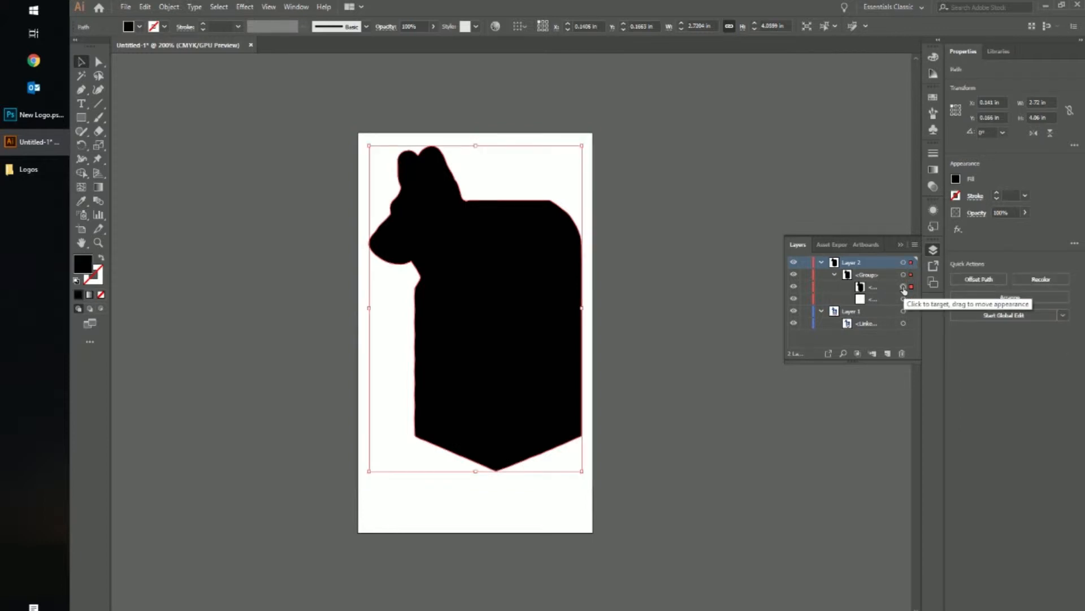
{"action": "left_click", "coordinate": [903, 299]}
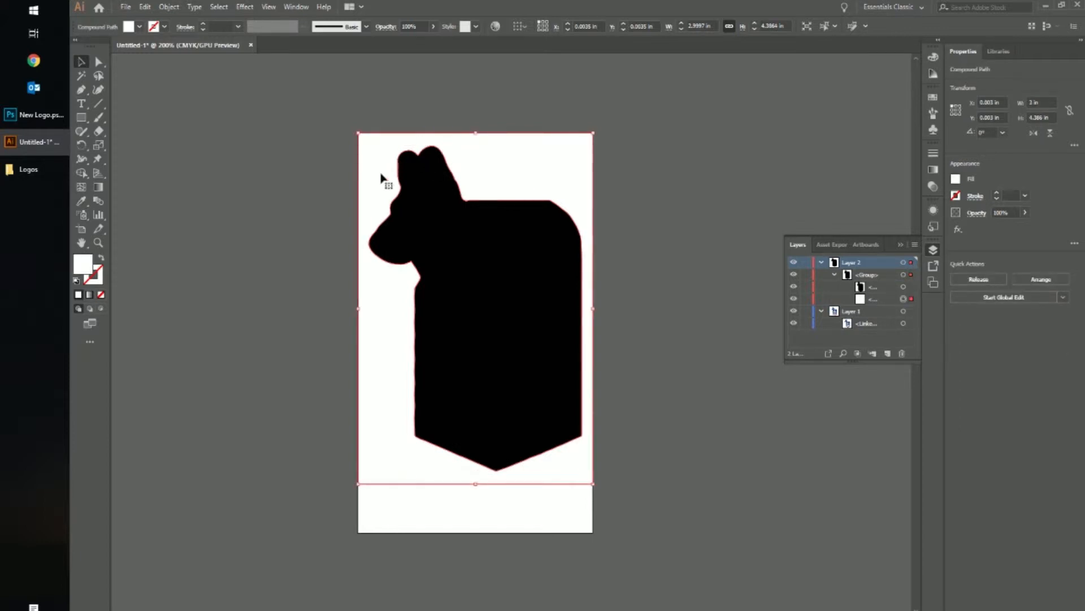
{"action": "left_click", "coordinate": [895, 300]}
{"action": "left_click", "coordinate": [903, 354]}
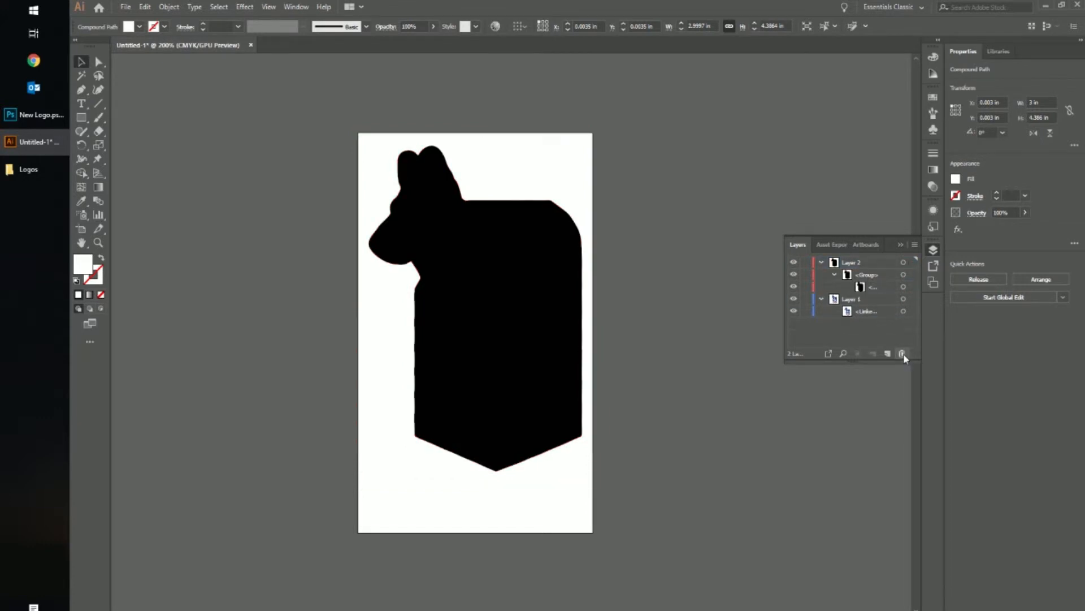
Select the remaining silhouette path on Layer 2 and set its fill to None.
{"action": "left_click", "coordinate": [872, 289]}
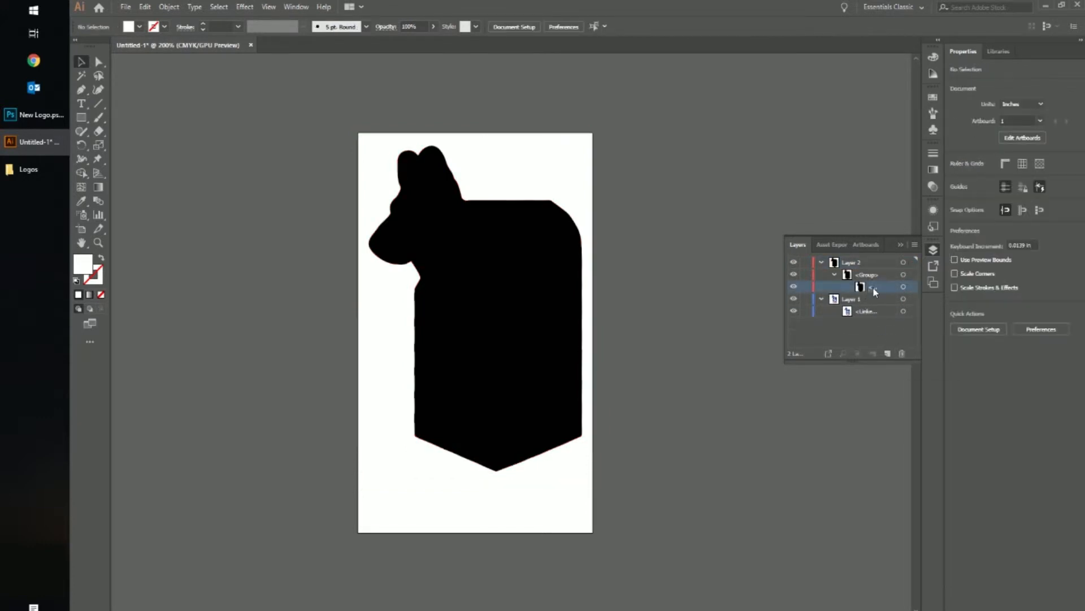
{"action": "left_click", "coordinate": [903, 288]}
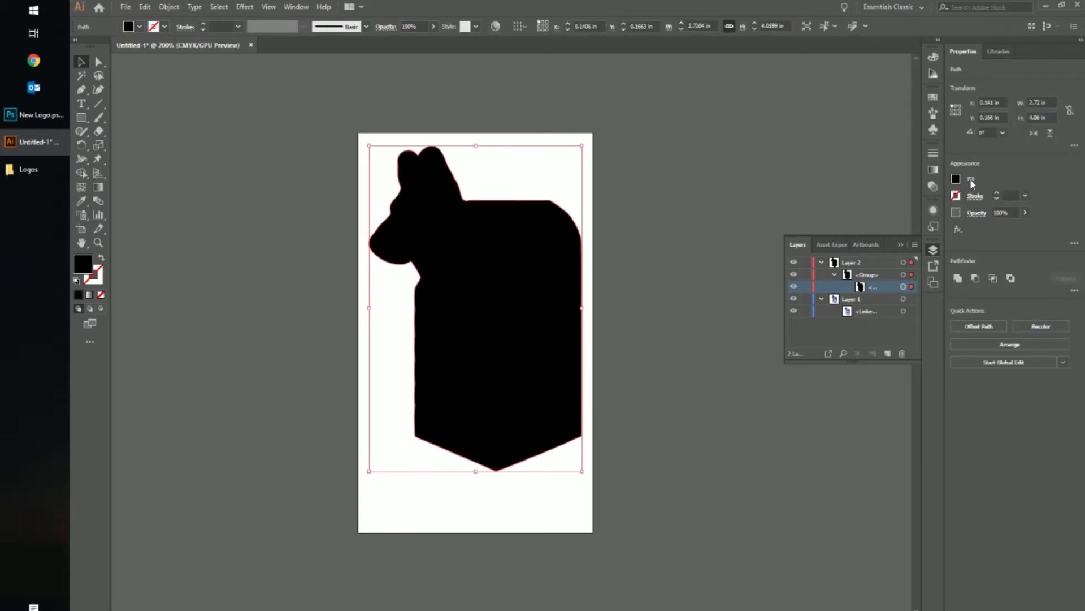
{"action": "left_click", "coordinate": [955, 178]}
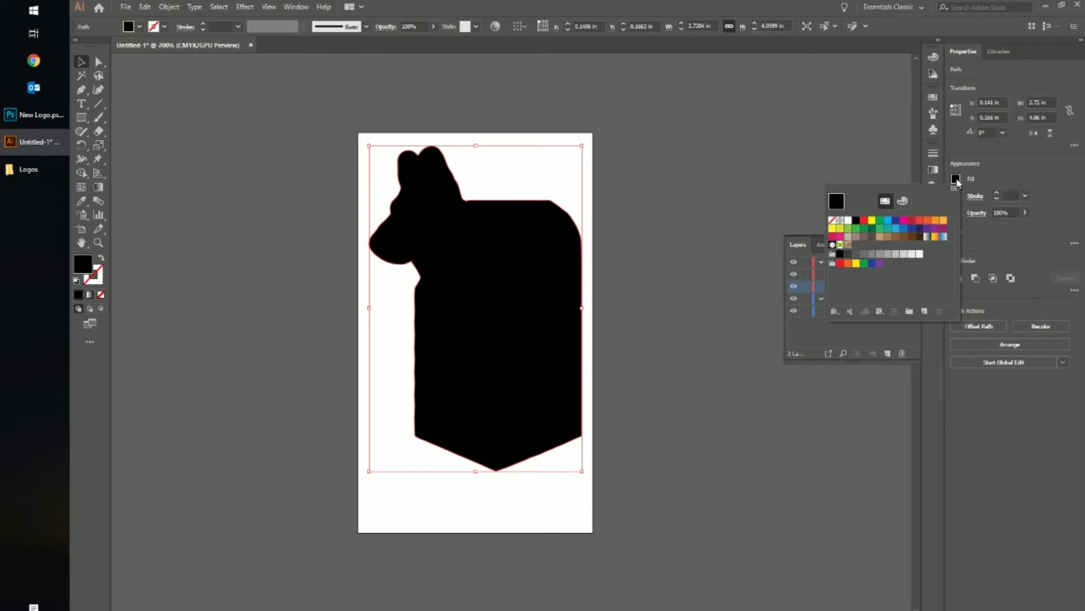
{"action": "left_click", "coordinate": [832, 220]}
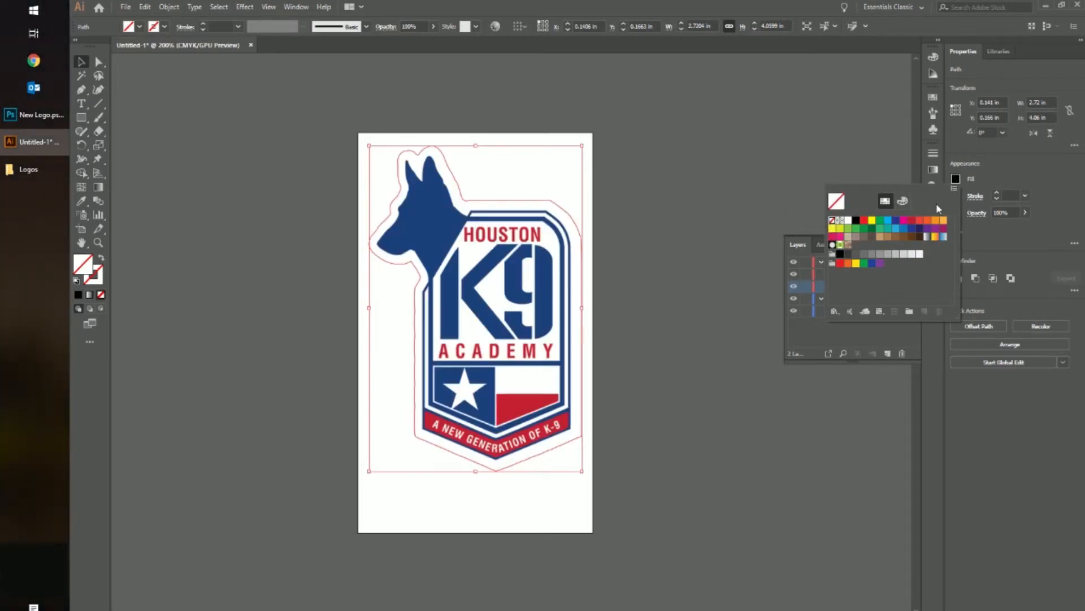
{"action": "left_click", "coordinate": [956, 196]}
{"action": "left_click", "coordinate": [955, 195]}
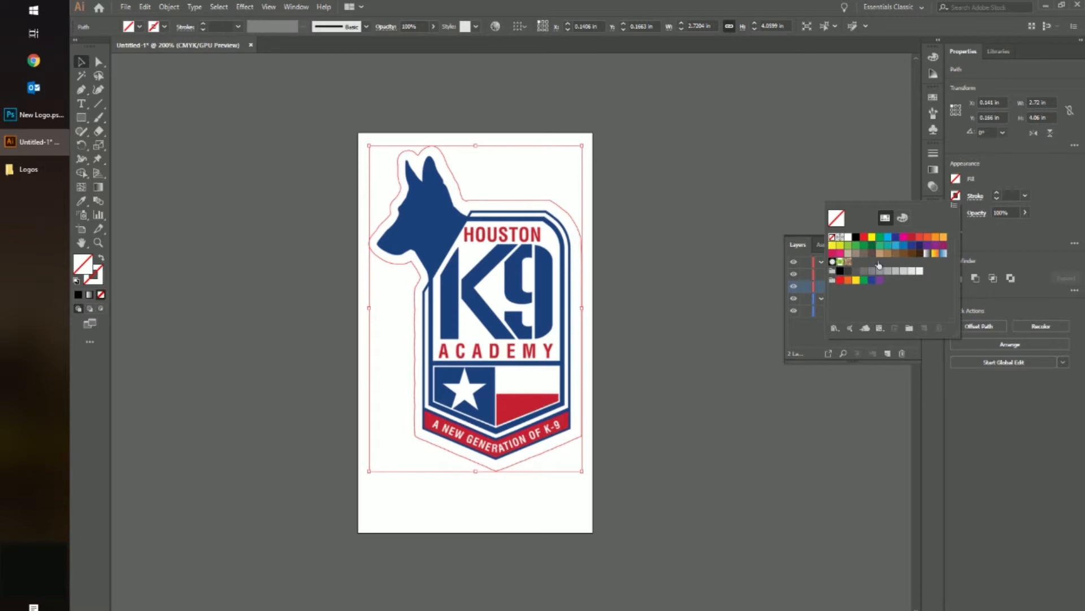
{"action": "left_click", "coordinate": [837, 327]}
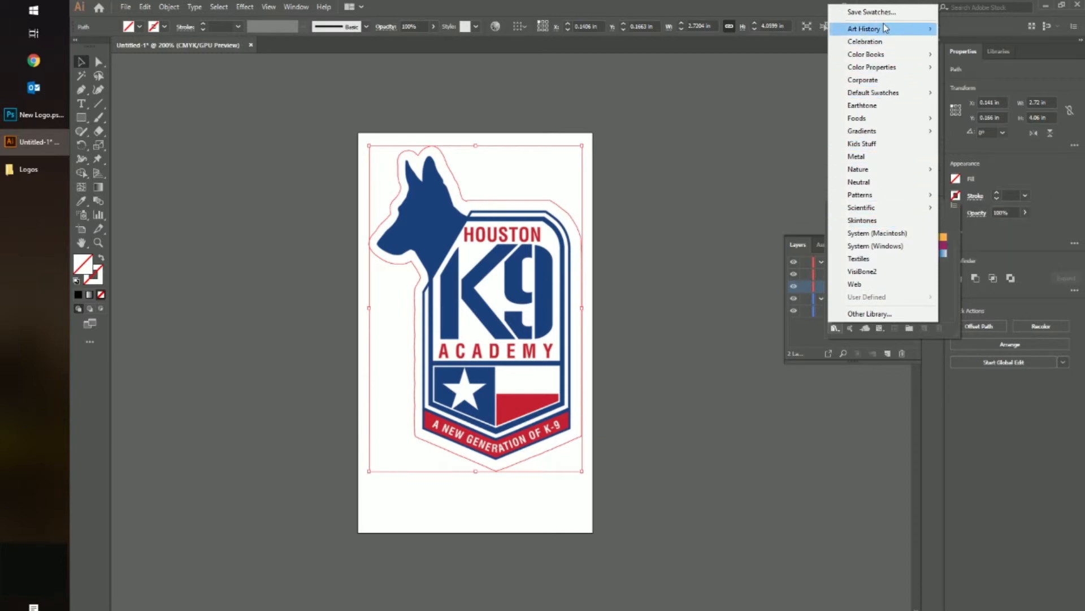
{"action": "left_click", "coordinate": [764, 176]}
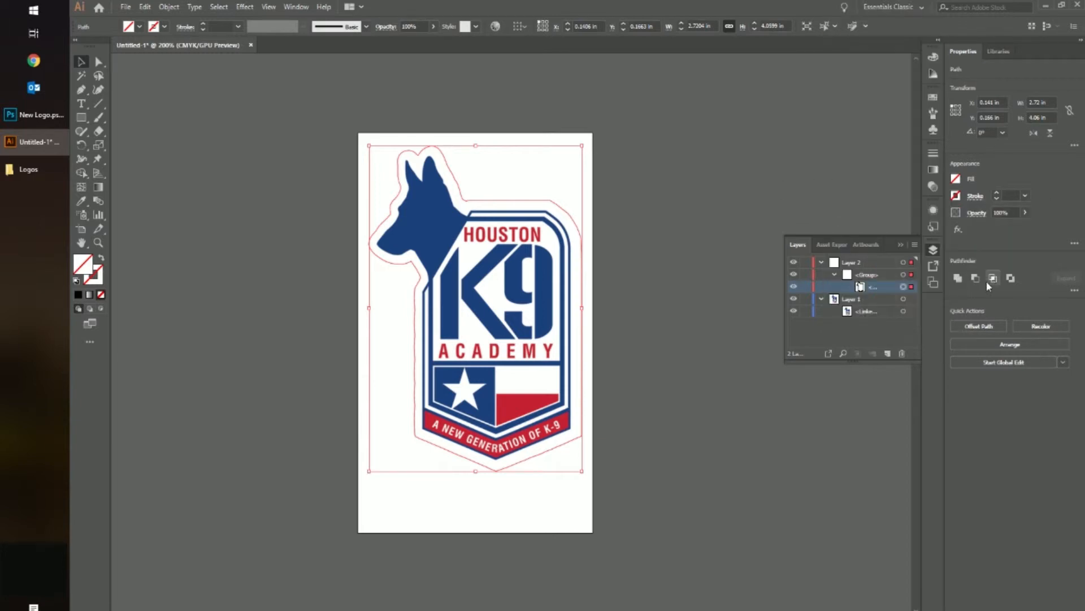
{"action": "left_click", "coordinate": [956, 195]}
{"action": "left_click", "coordinate": [839, 326]}
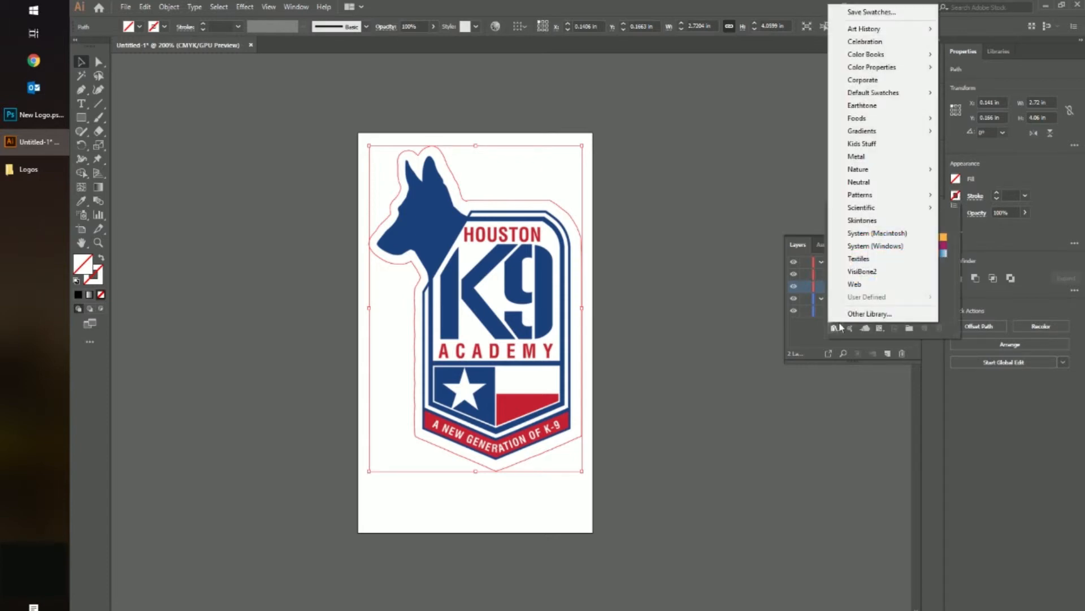
{"action": "left_click", "coordinate": [842, 315]}
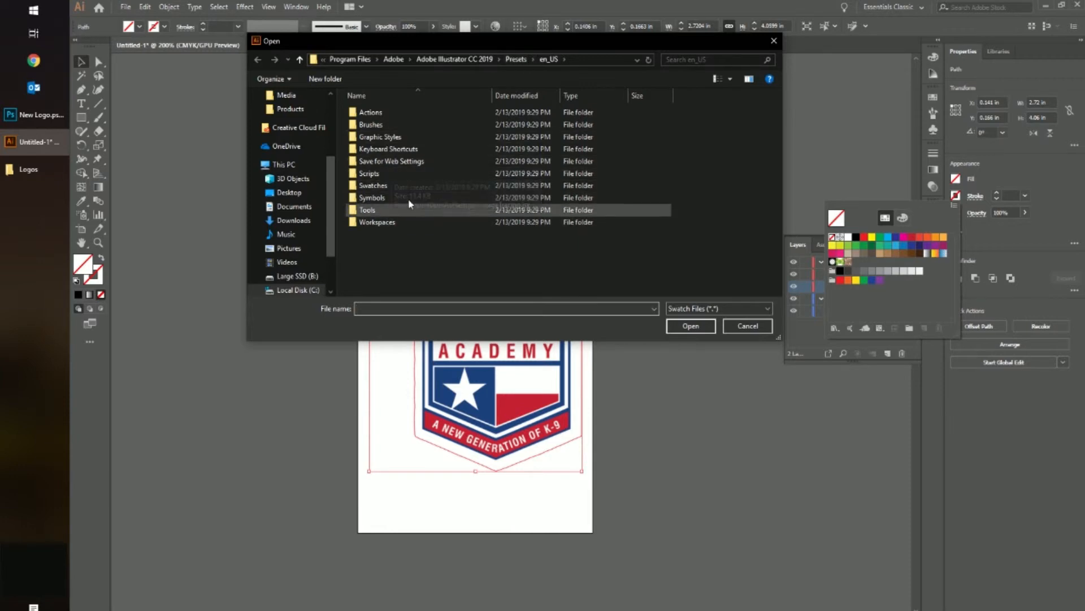
{"action": "double_click", "coordinate": [398, 186]}
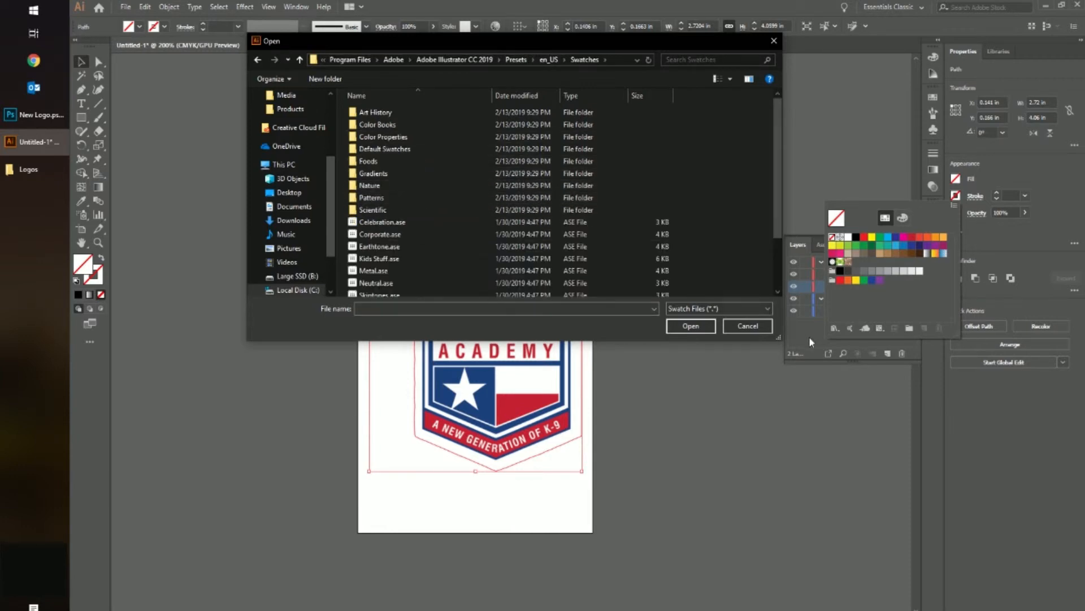
{"action": "left_click", "coordinate": [746, 326]}
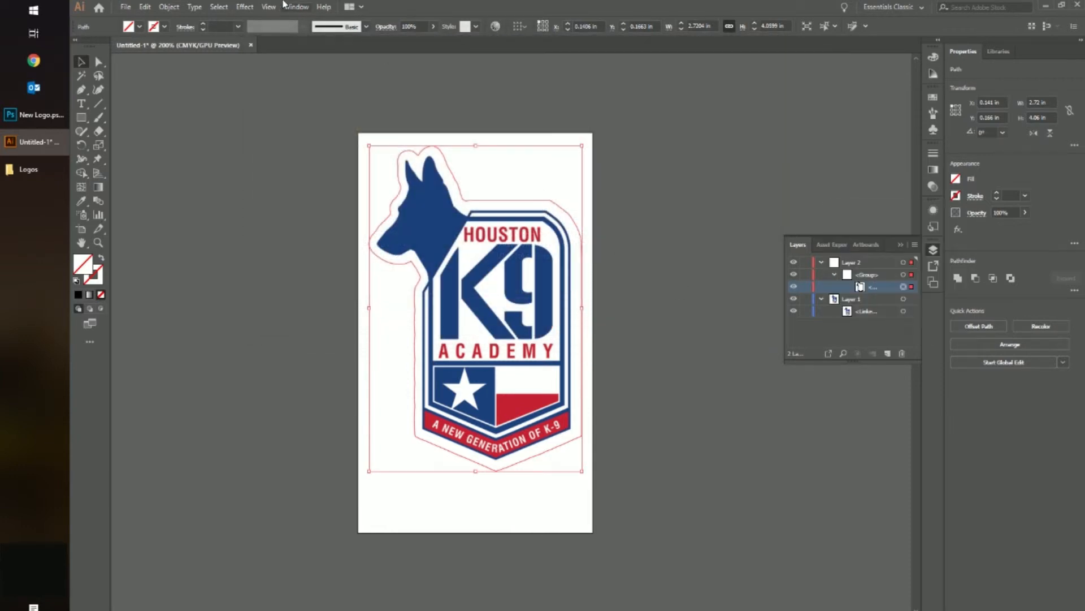
{"action": "left_click", "coordinate": [252, 7]}
{"action": "mouse_move", "coordinate": [270, 7]}
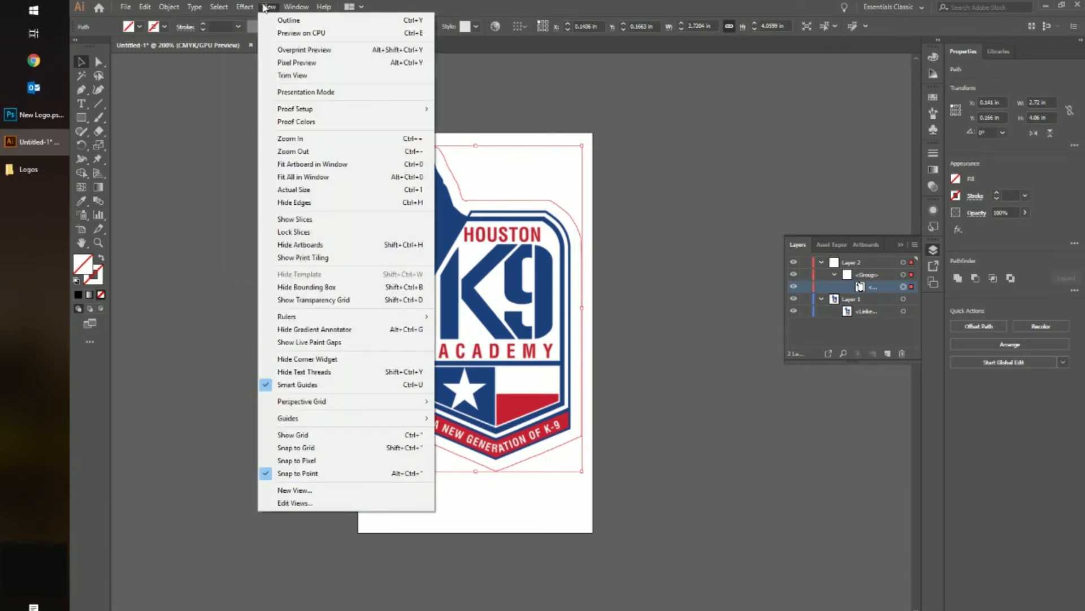
{"action": "left_click", "coordinate": [198, 5]}
{"action": "left_click", "coordinate": [268, 7]}
{"action": "left_click", "coordinate": [268, 7]}
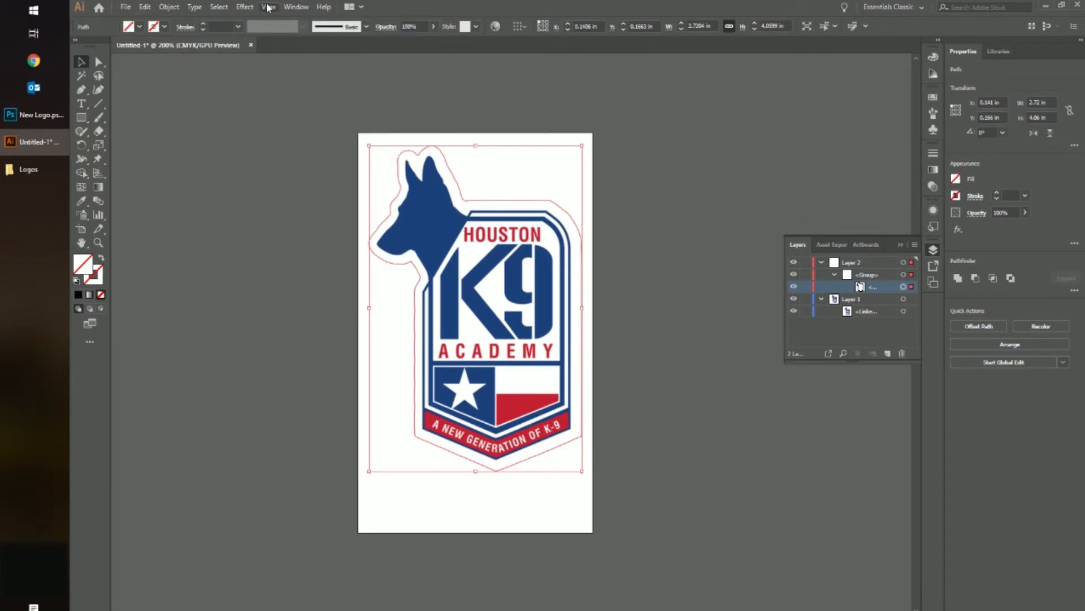
Show the document's swatches and lengthen the swatch display so all color rows fit.
{"action": "left_click", "coordinate": [303, 7]}
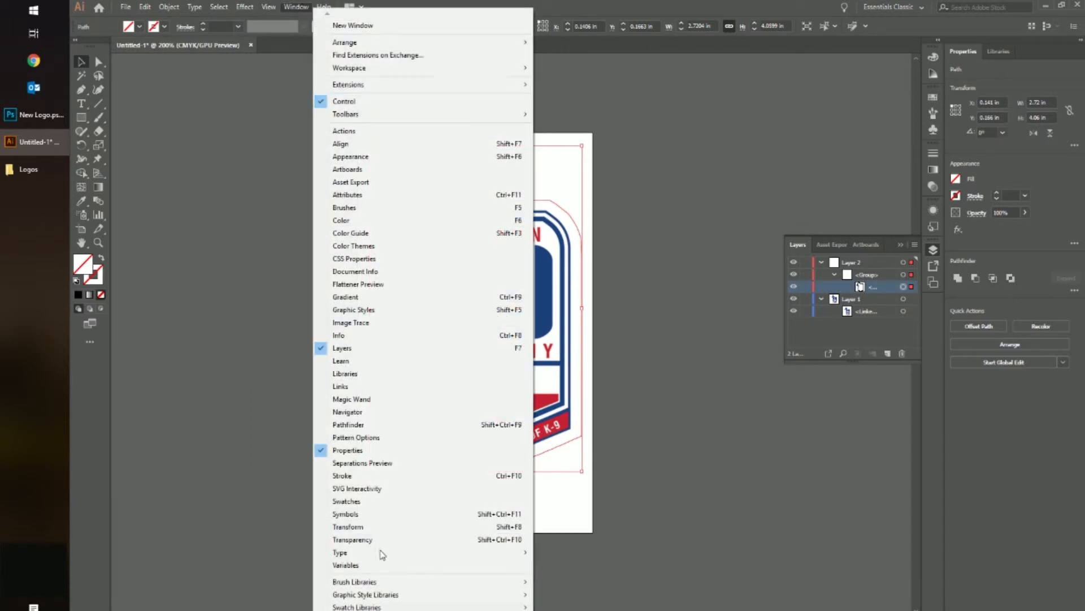
{"action": "left_click", "coordinate": [469, 508]}
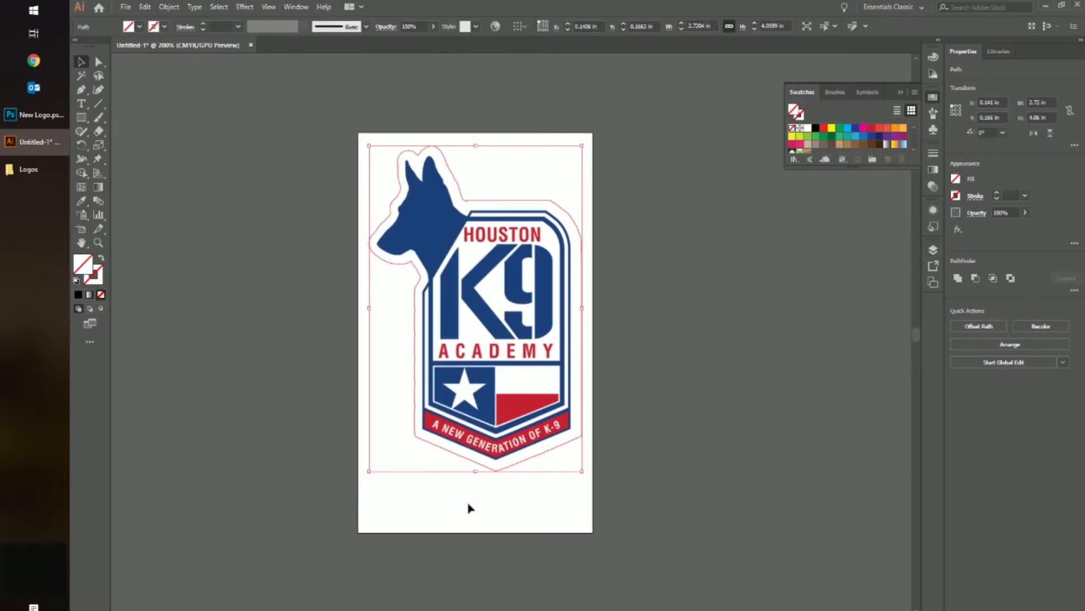
{"action": "left_click_drag", "start_coordinate": [857, 169], "coordinate": [856, 269]}
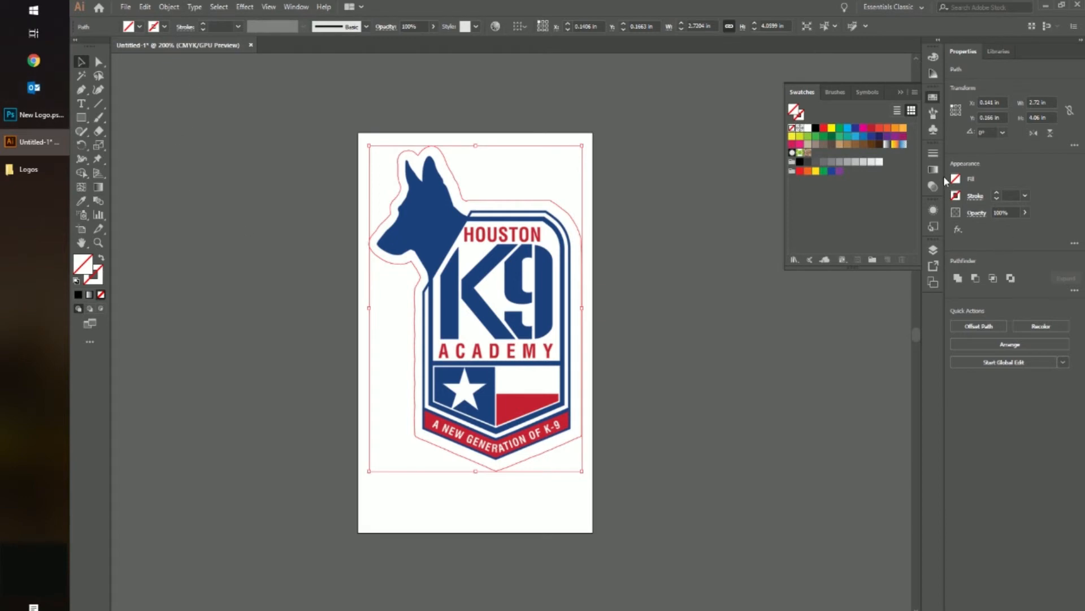
Load the swatch library Roland VersaWorks.ai from Program Files\VersaWorks\Swatch\Illustrator and move it off the artwork.
{"action": "left_click", "coordinate": [795, 260]}
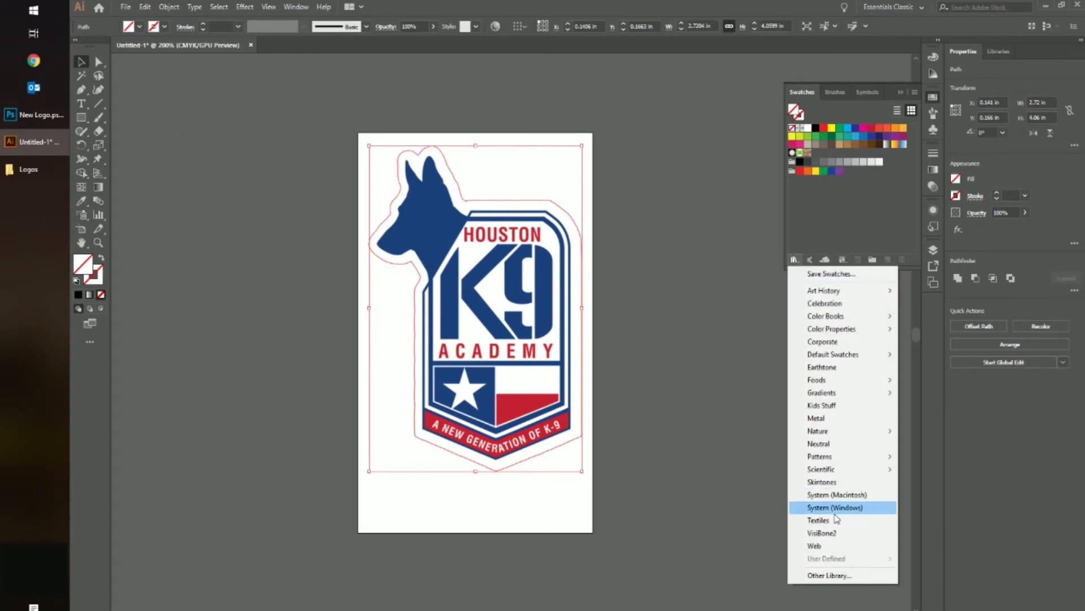
{"action": "left_click", "coordinate": [860, 581]}
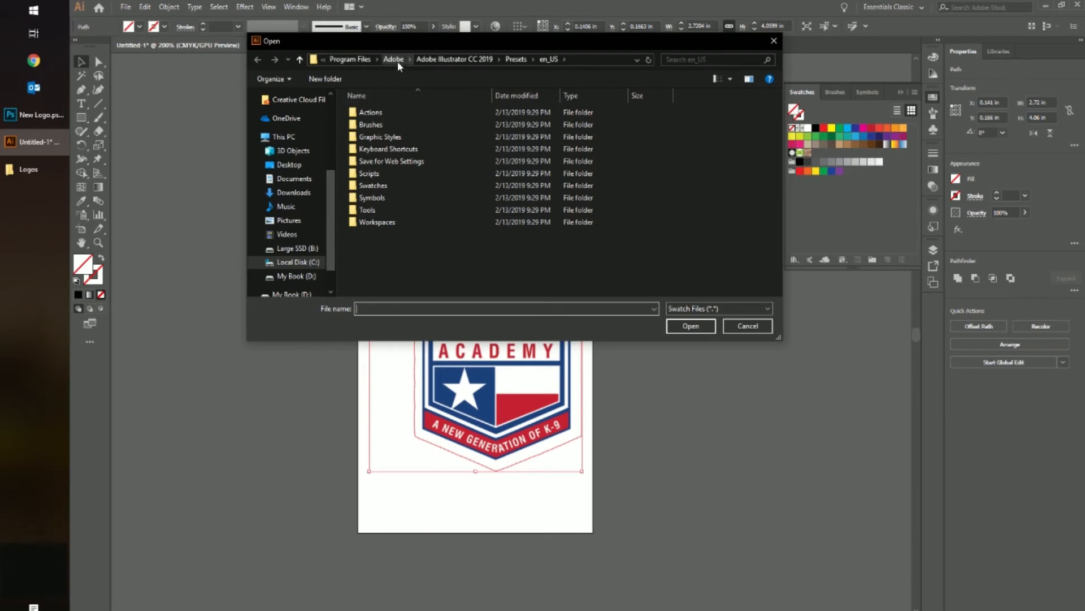
{"action": "left_click", "coordinate": [352, 60]}
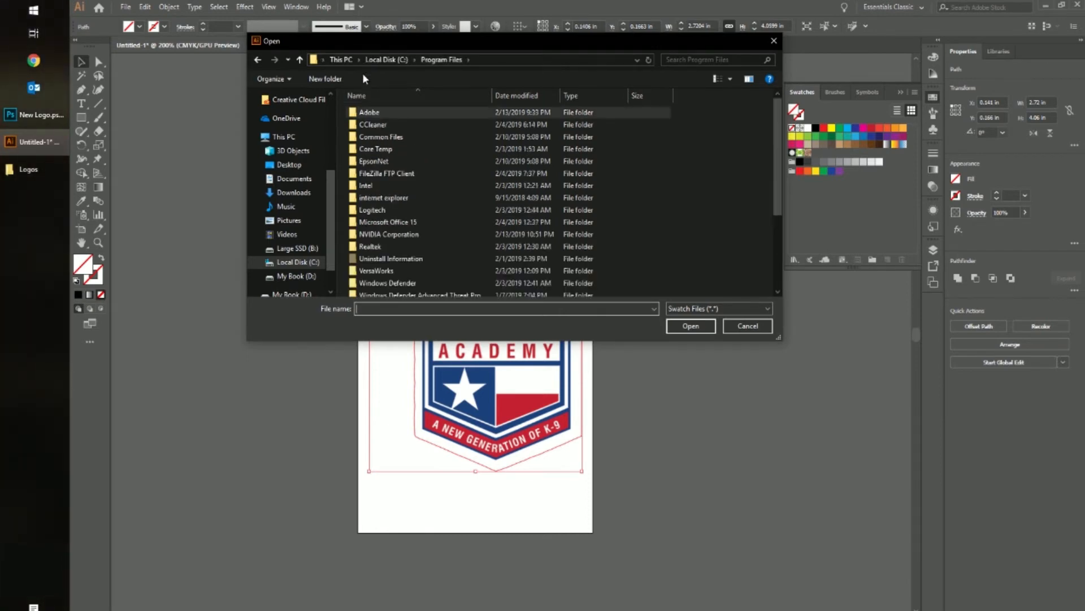
{"action": "scroll", "coordinate": [397, 213], "scroll_direction": "down", "scroll_amount": 5}
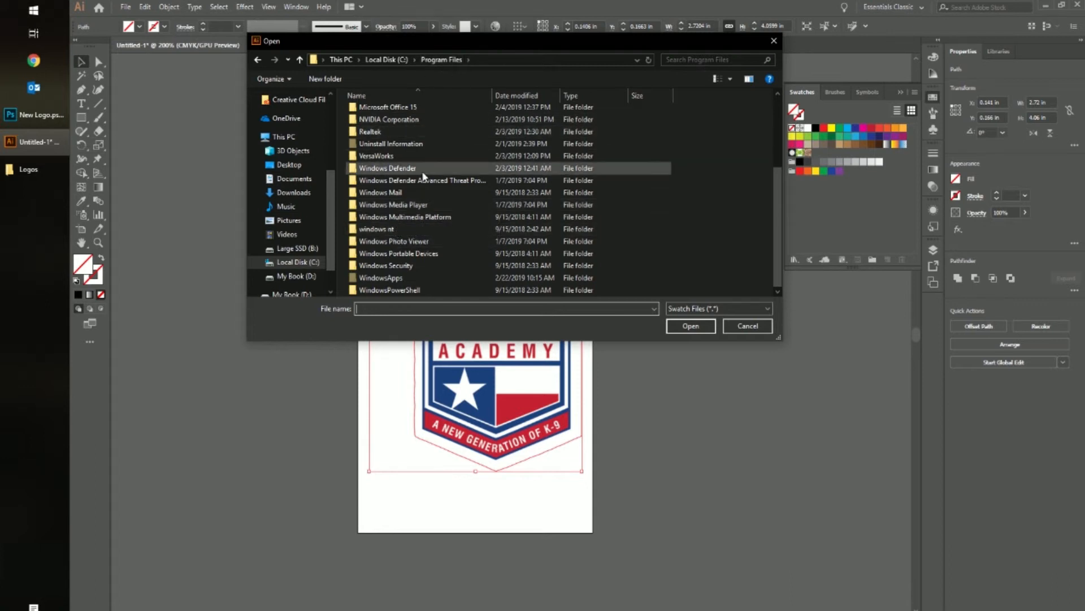
{"action": "scroll", "coordinate": [423, 176], "scroll_direction": "up", "scroll_amount": 3}
{"action": "scroll", "coordinate": [422, 176], "scroll_direction": "down", "scroll_amount": 3}
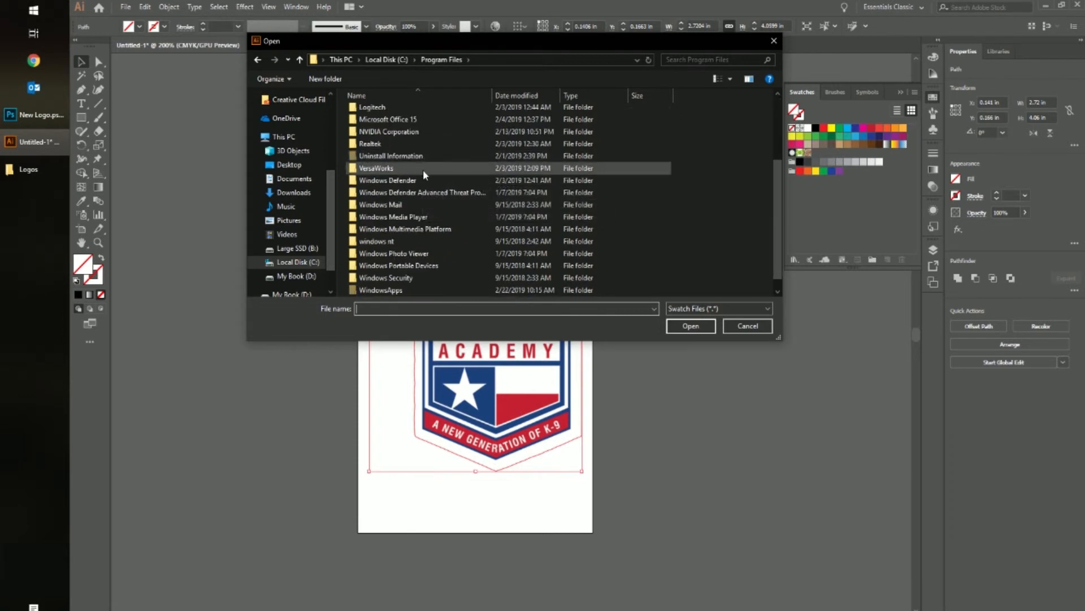
{"action": "double_click", "coordinate": [423, 168]}
{"action": "double_click", "coordinate": [370, 138]}
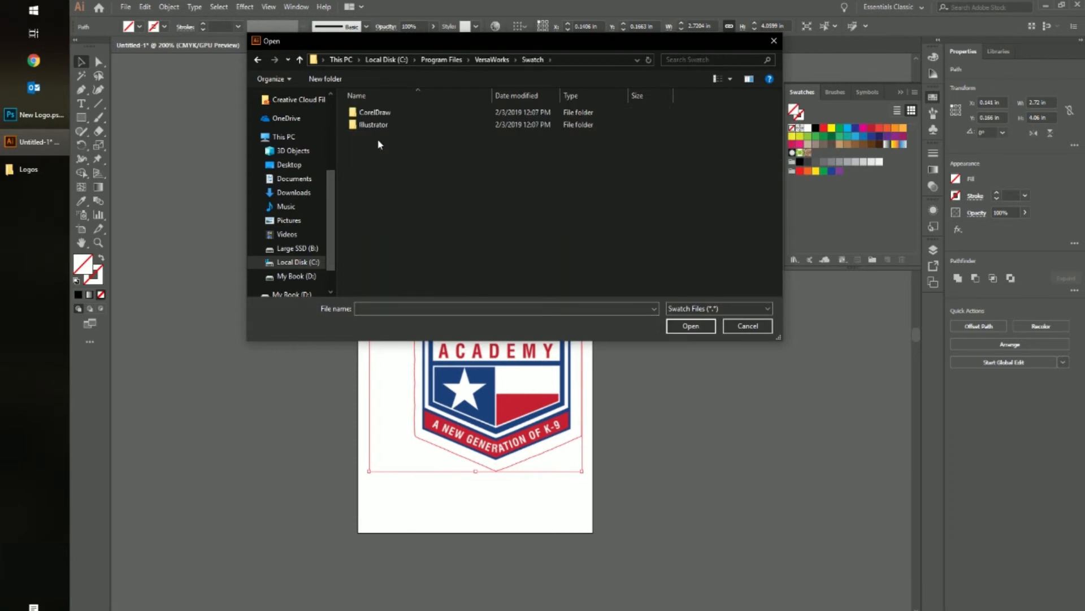
{"action": "double_click", "coordinate": [373, 125]}
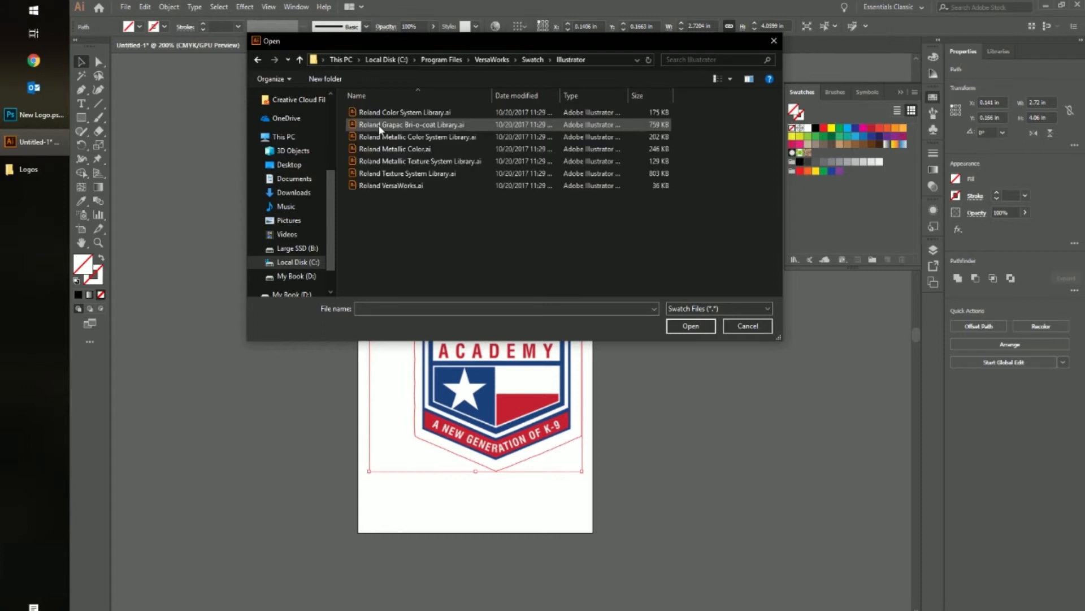
{"action": "left_click", "coordinate": [391, 185]}
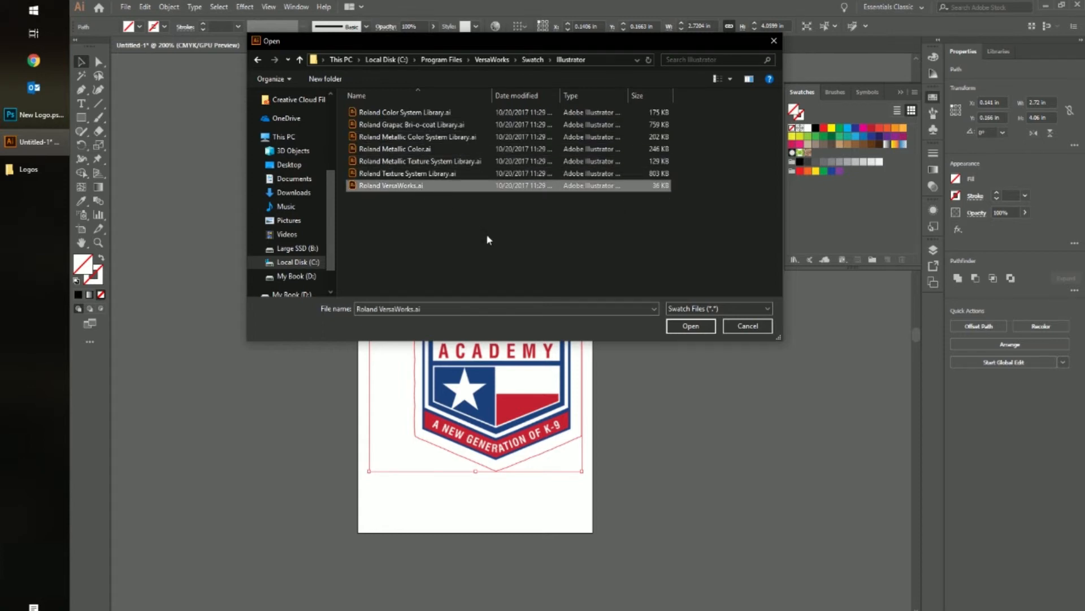
{"action": "left_click", "coordinate": [692, 326]}
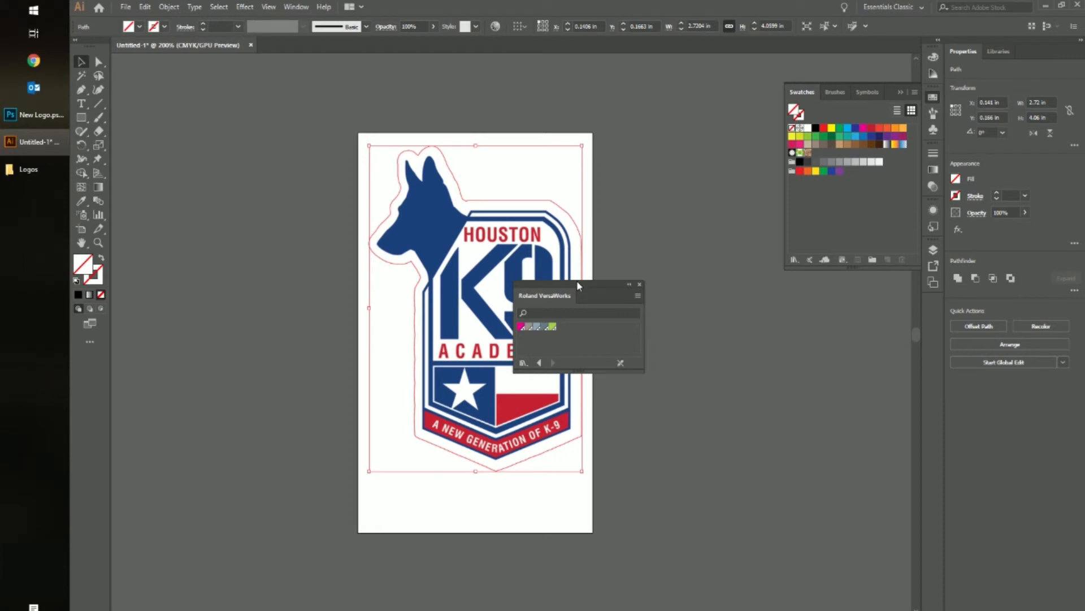
{"action": "left_click_drag", "start_coordinate": [599, 292], "coordinate": [833, 301]}
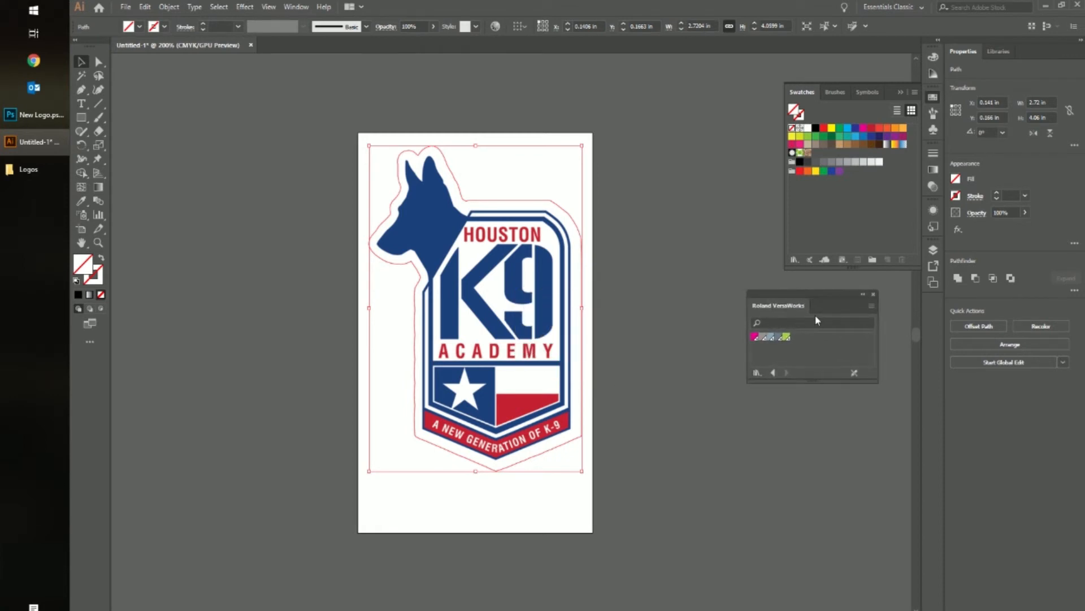
Add the magenta Roland VersaWorks swatch to the document by applying it as the path's fill, and reset the fill to None.
{"action": "left_click", "coordinate": [755, 337]}
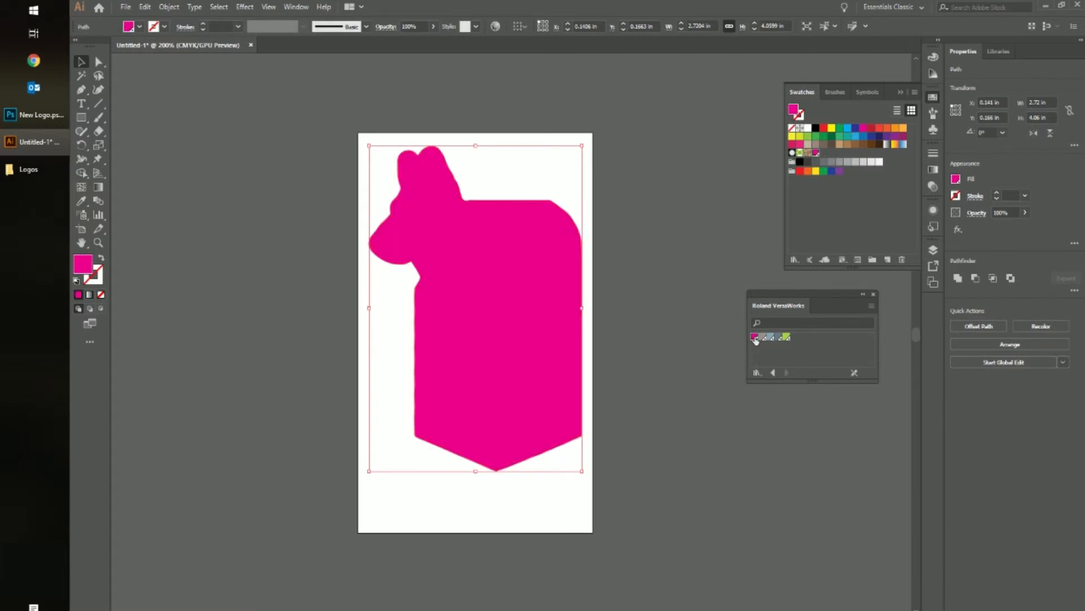
{"action": "left_click", "coordinate": [956, 179]}
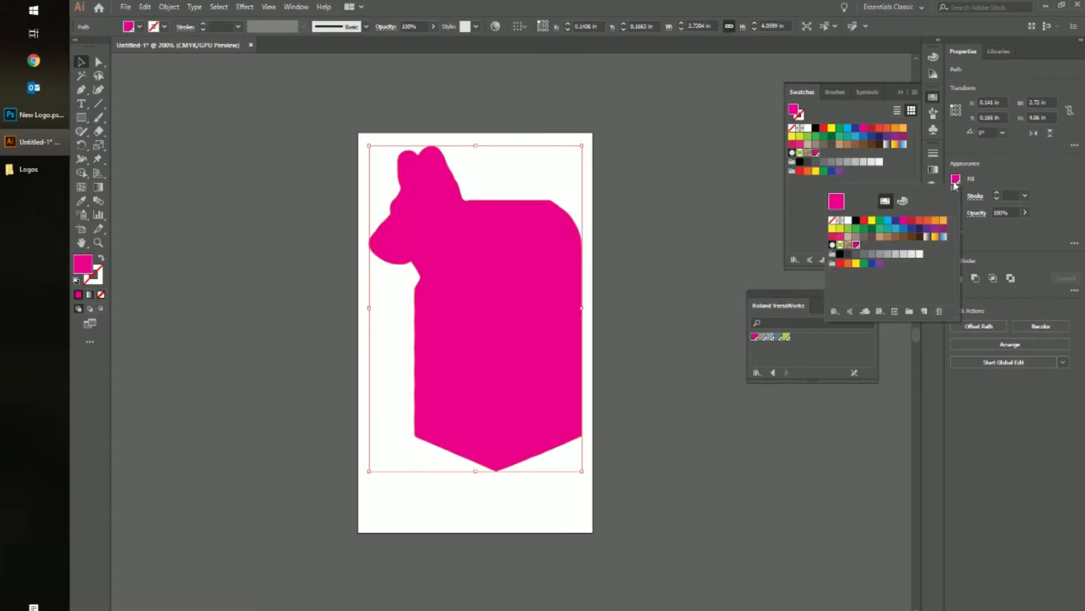
{"action": "left_click", "coordinate": [834, 221]}
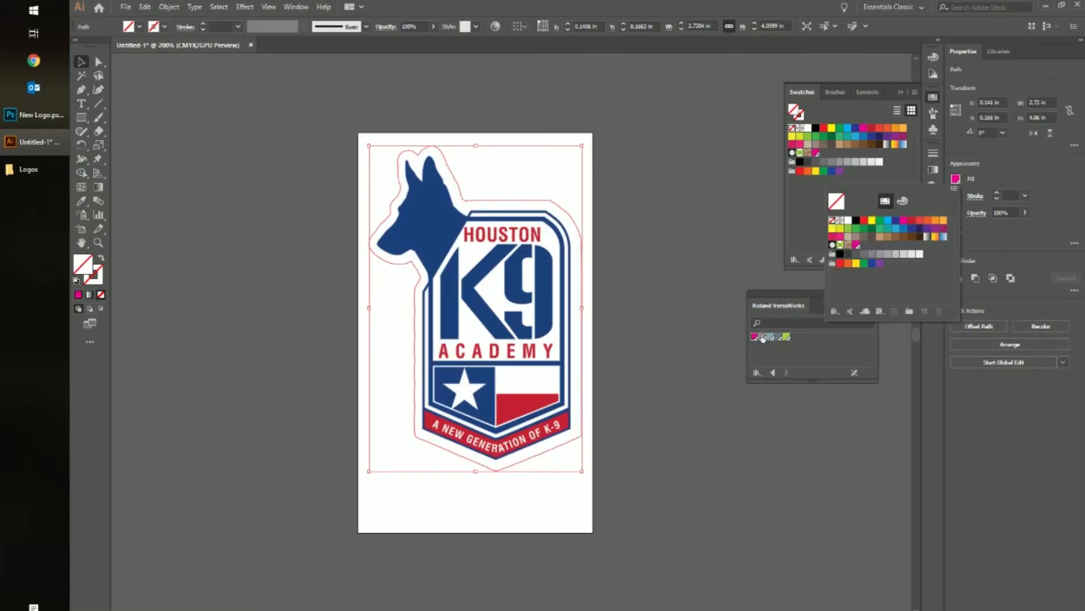
Apply the magenta Roland VersaWorks swatch to the silhouette path's stroke.
{"action": "left_click", "coordinate": [956, 195]}
{"action": "left_click", "coordinate": [956, 196]}
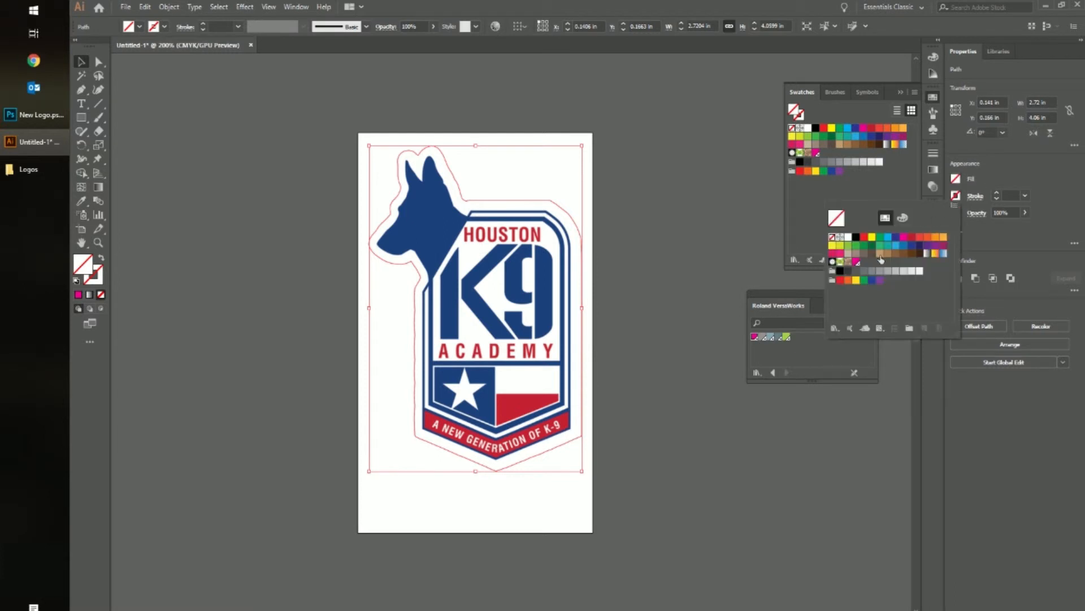
{"action": "left_click", "coordinate": [857, 262]}
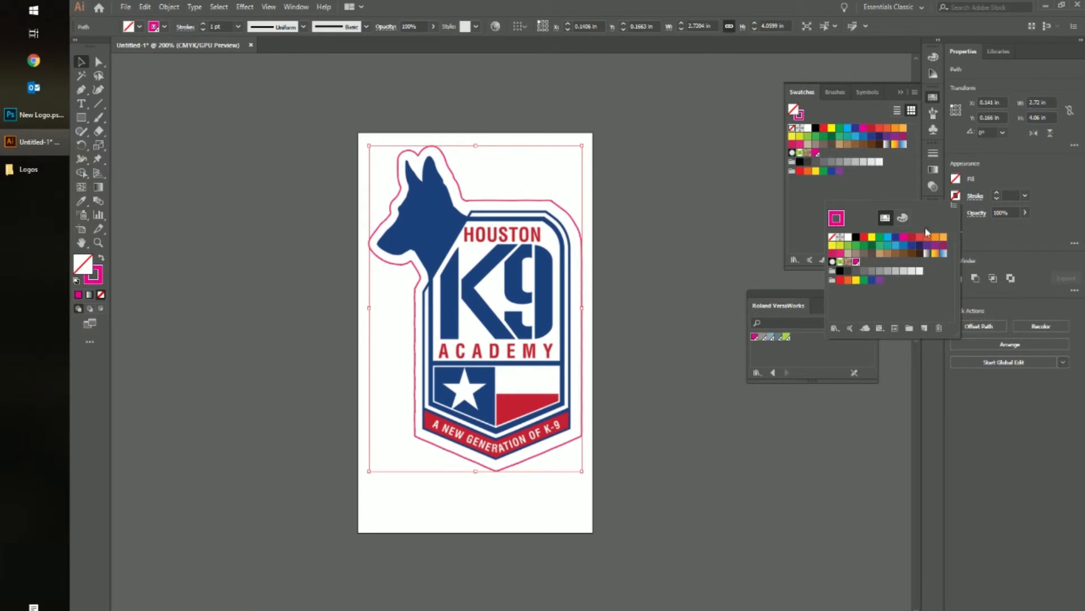
{"action": "left_click", "coordinate": [954, 198]}
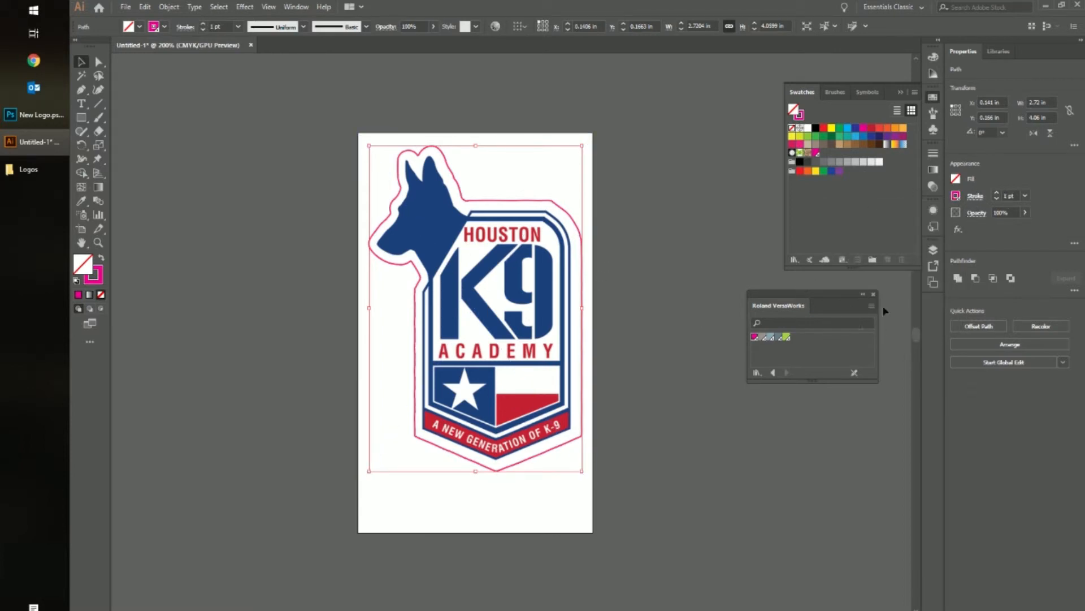
Collapse the document swatches and bring back the layer list, with the Roland VersaWorks library placed above it.
{"action": "left_click", "coordinate": [901, 92]}
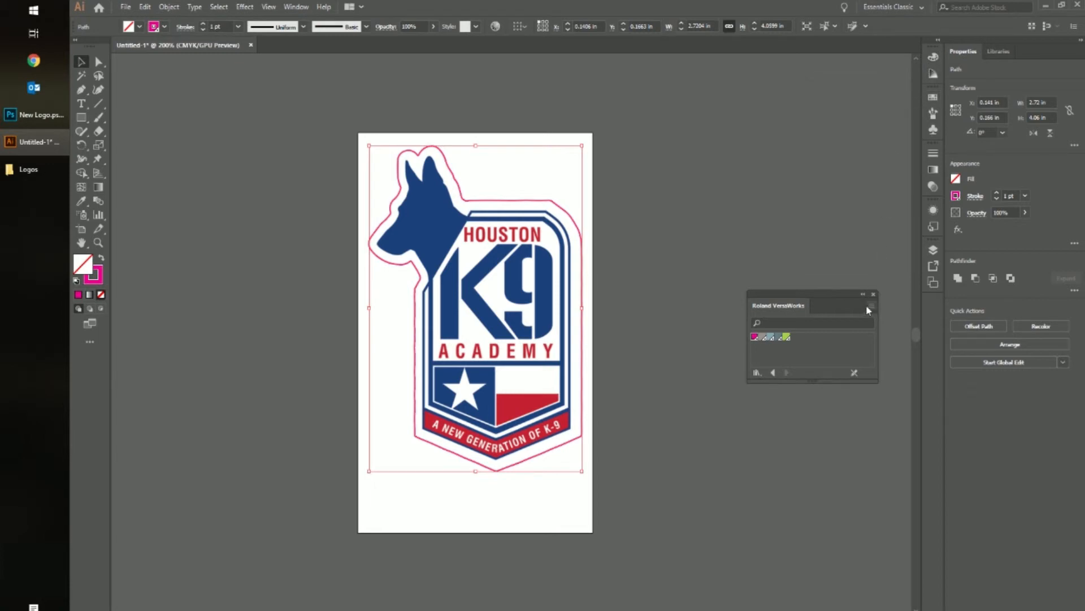
{"action": "left_click_drag", "start_coordinate": [810, 302], "coordinate": [821, 143]}
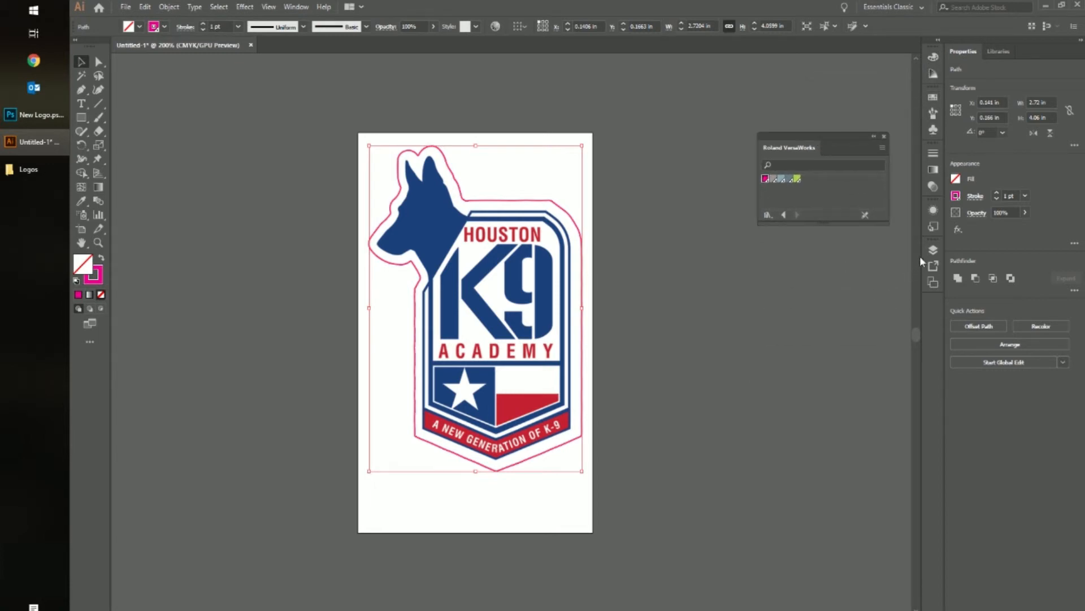
{"action": "left_click", "coordinate": [934, 249]}
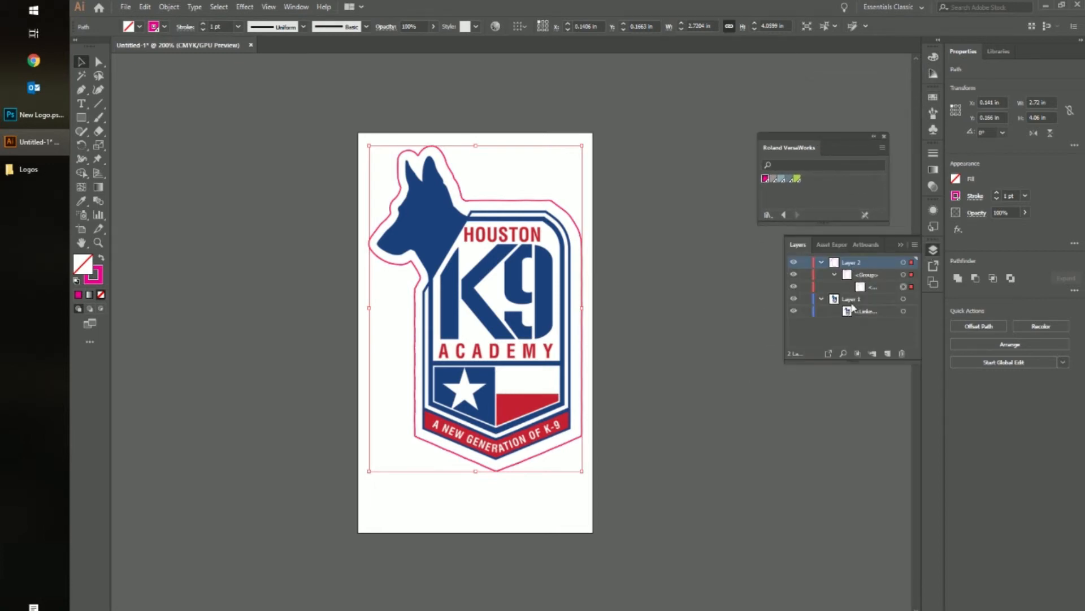
{"action": "left_click", "coordinate": [851, 301]}
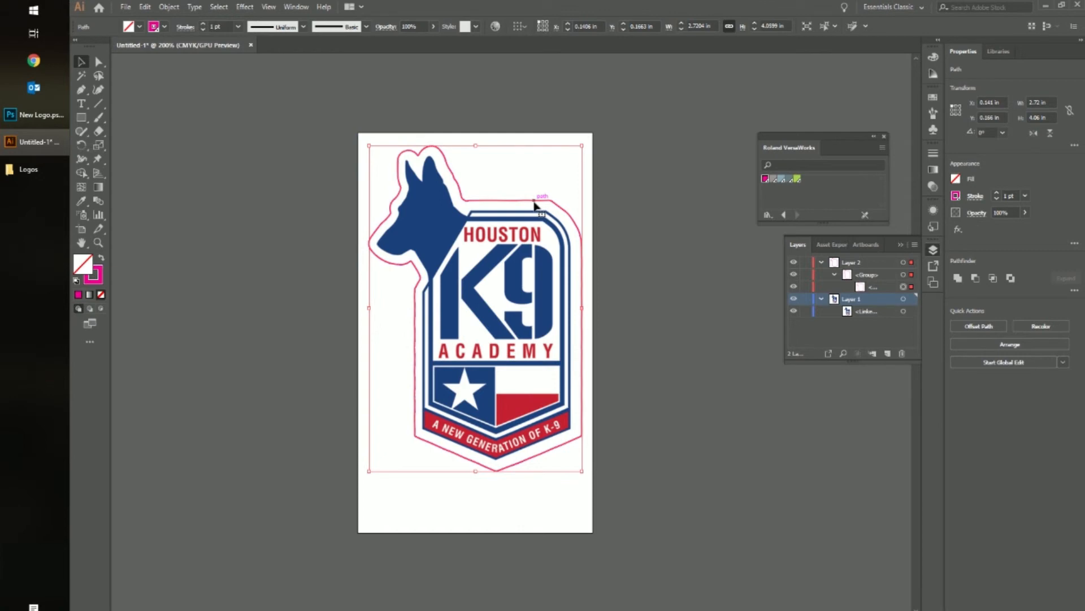
Set the magenta outline's stroke weight to 5 pt.
{"action": "left_click", "coordinate": [998, 193]}
{"action": "left_click", "coordinate": [998, 194]}
{"action": "left_click", "coordinate": [998, 194]}
{"action": "left_click", "coordinate": [997, 194]}
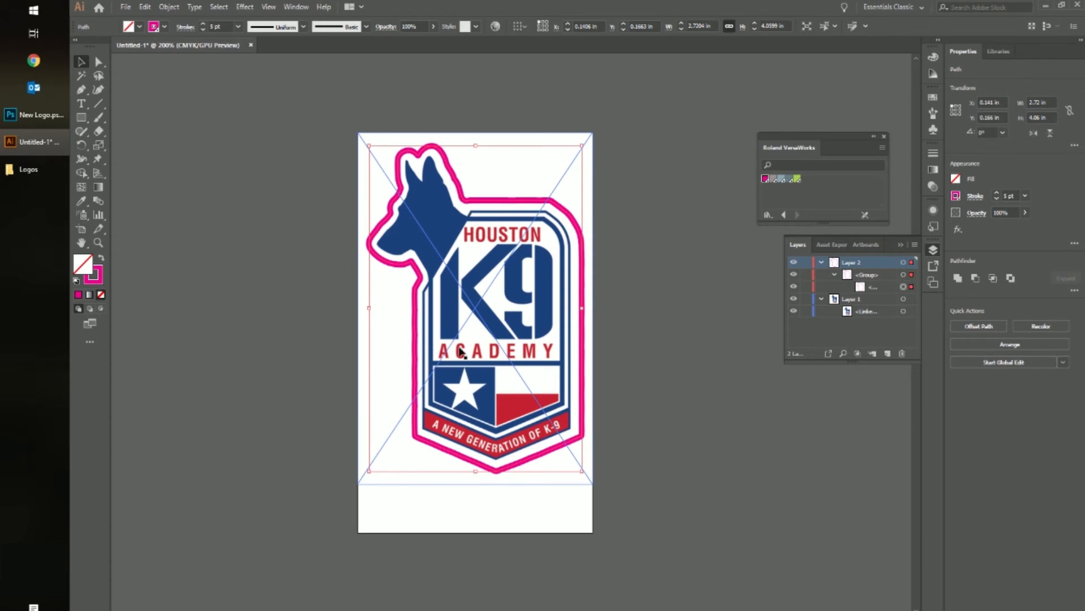
Rename Layer 2 as Cut Contour and make Layer 1 the active layer.
{"action": "double_click", "coordinate": [852, 262]}
{"action": "type", "text": "Cut"}
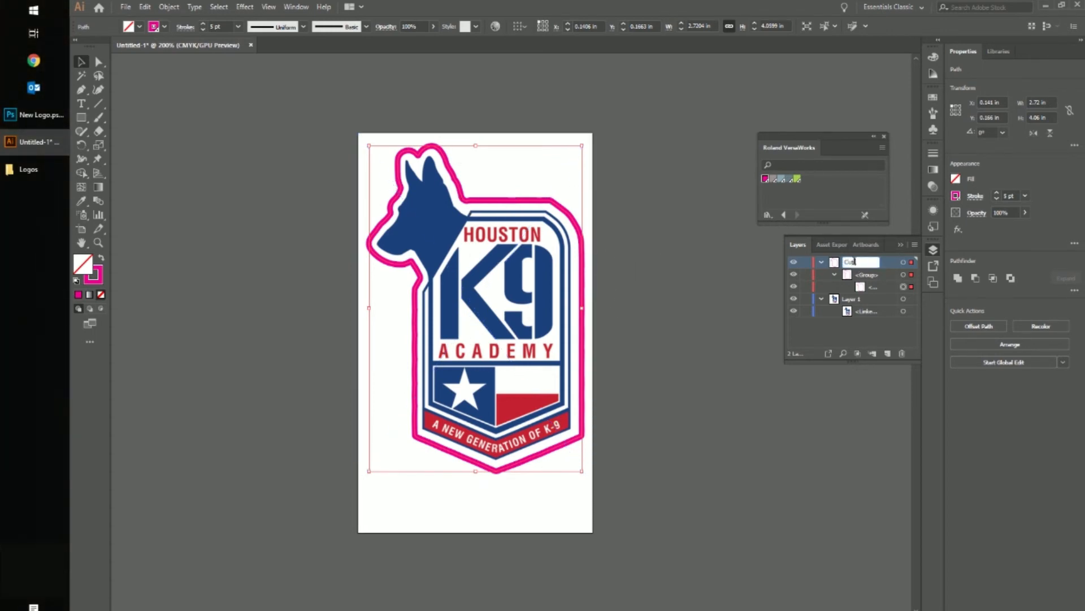
{"action": "type", "text": " Contour"}
{"action": "key", "text": "Return"}
{"action": "left_click", "coordinate": [857, 298]}
Save the document to the Desktop as decal in Illustrator EPS format, accepting the spot color transparency notice.
{"action": "left_click", "coordinate": [126, 9]}
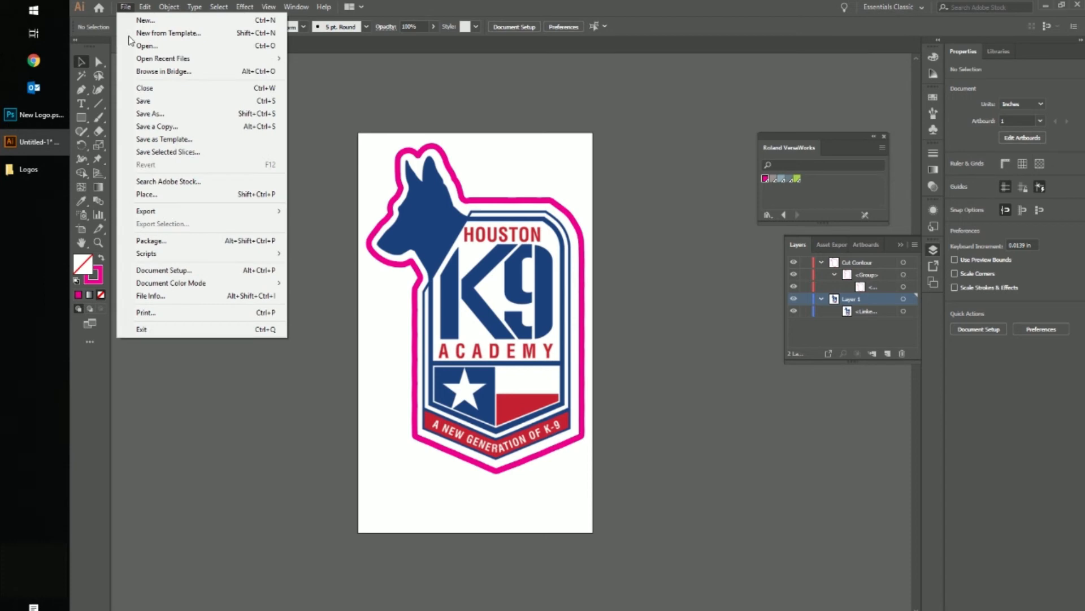
{"action": "left_click", "coordinate": [158, 114]}
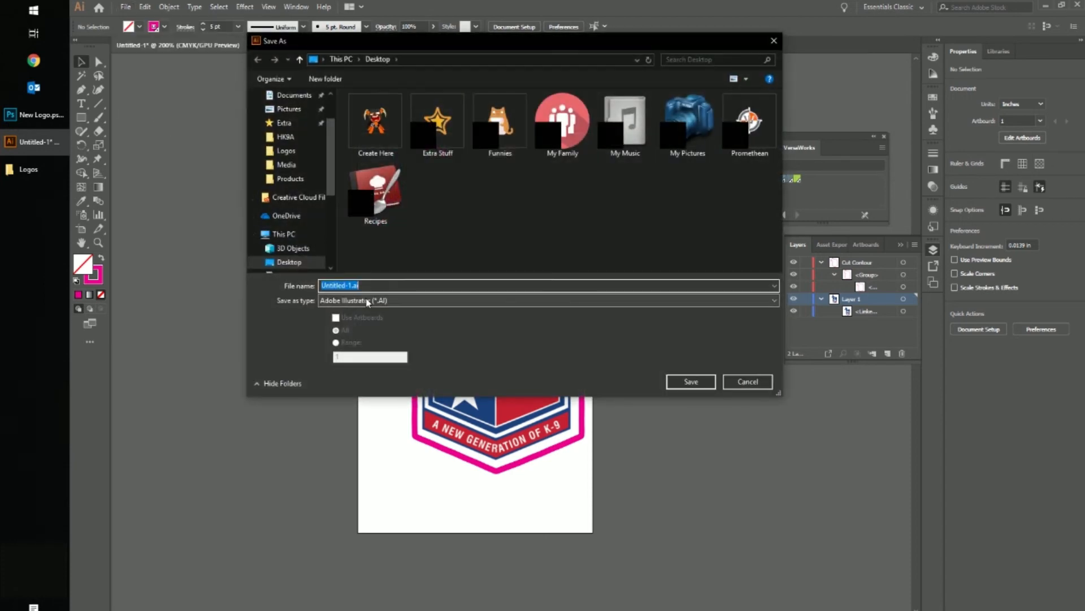
{"action": "type", "text": "decal"}
{"action": "left_click", "coordinate": [385, 302]}
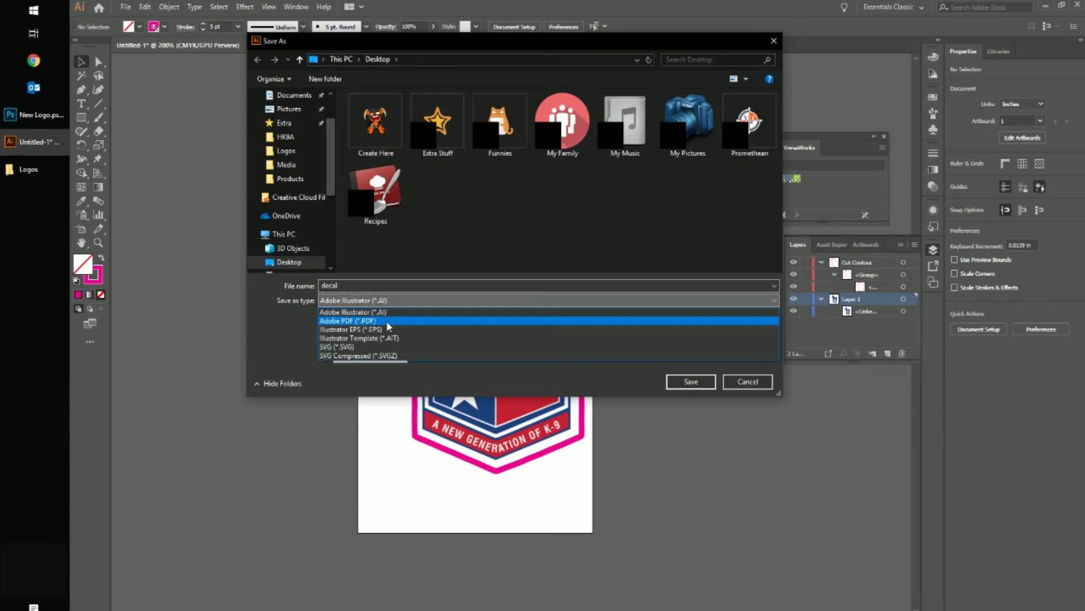
{"action": "left_click", "coordinate": [389, 328]}
{"action": "left_click", "coordinate": [689, 381]}
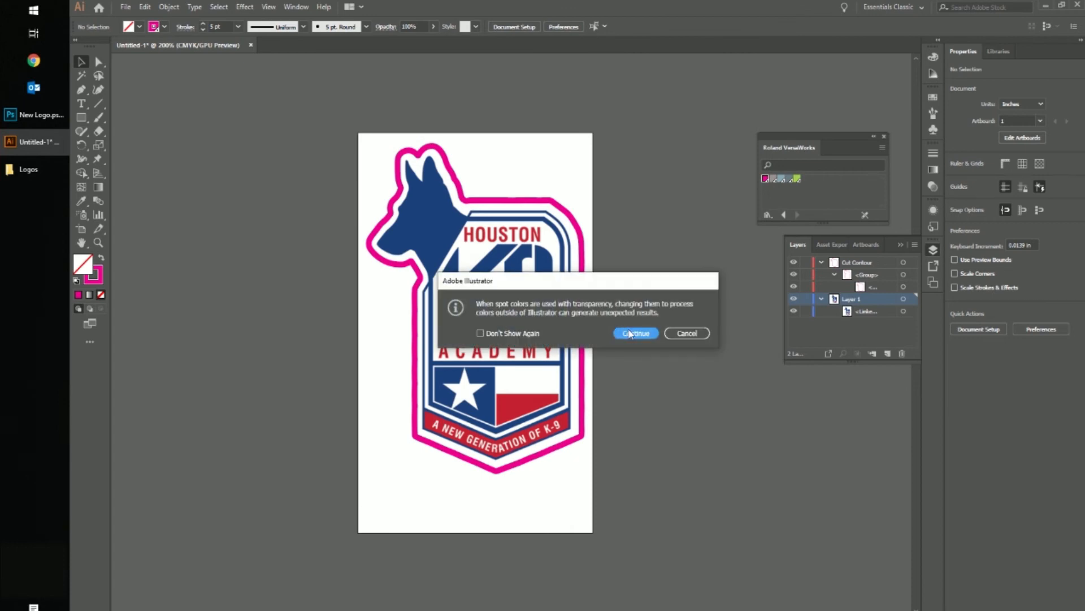
{"action": "left_click", "coordinate": [633, 335]}
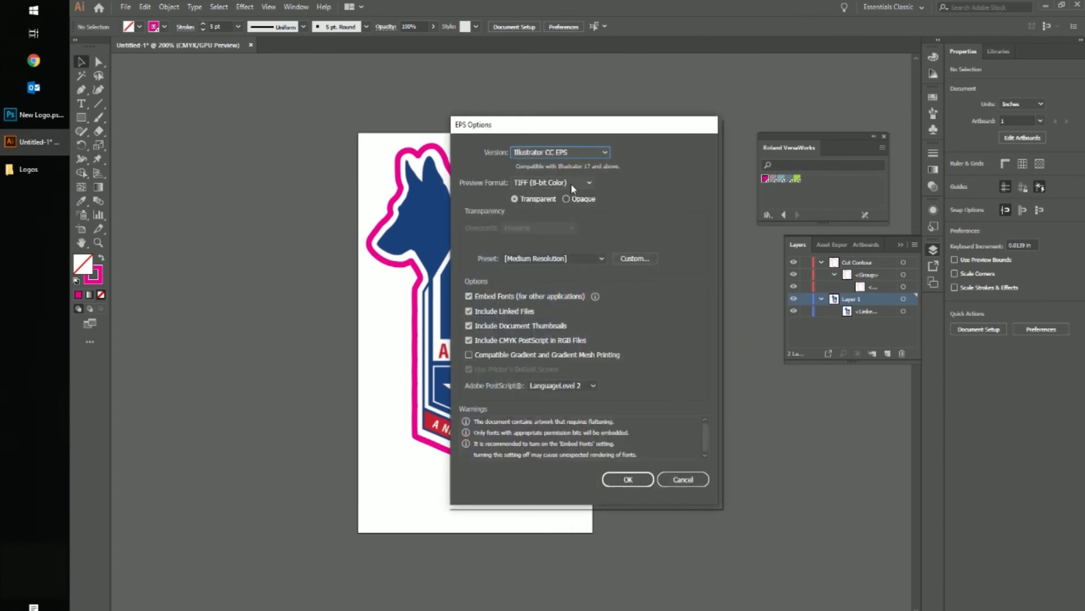
Export the EPS with the High Resolution transparency preset and Compatible Gradient and Gradient Mesh Printing enabled.
{"action": "left_click", "coordinate": [571, 255]}
{"action": "left_click", "coordinate": [563, 282]}
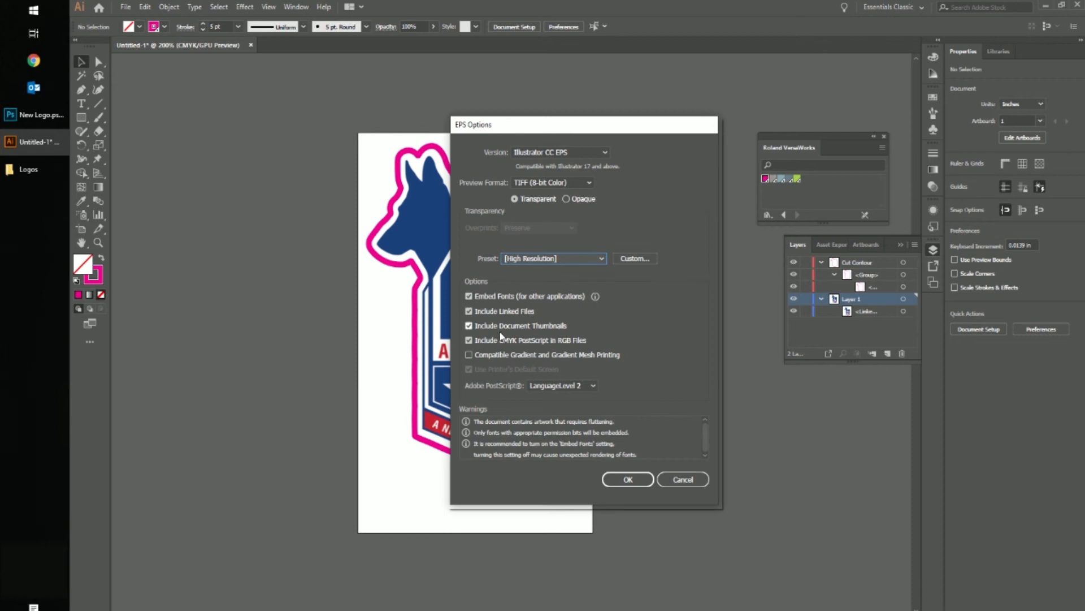
{"action": "left_click", "coordinate": [468, 355]}
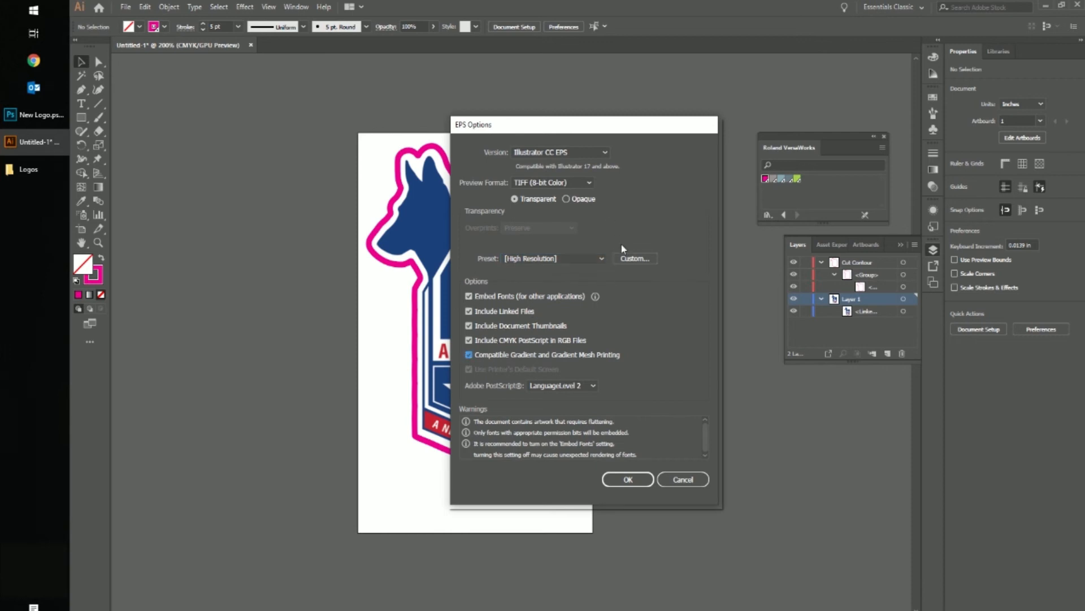
{"action": "left_click", "coordinate": [632, 484]}
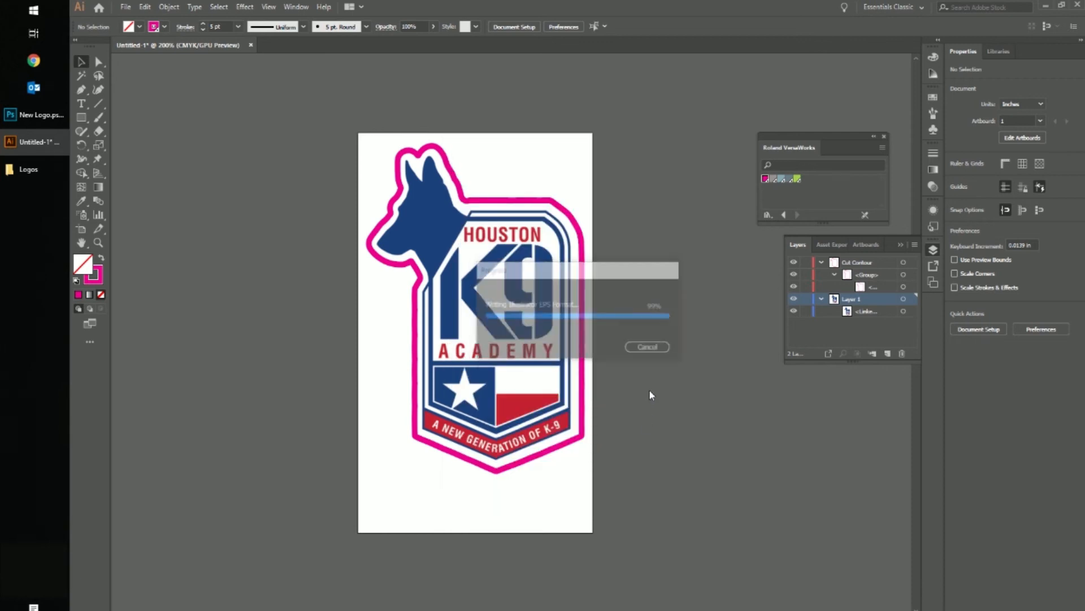
Leave Illustrator for the desktop and launch the VersaWorks print software.
{"action": "key", "text": "super+d"}
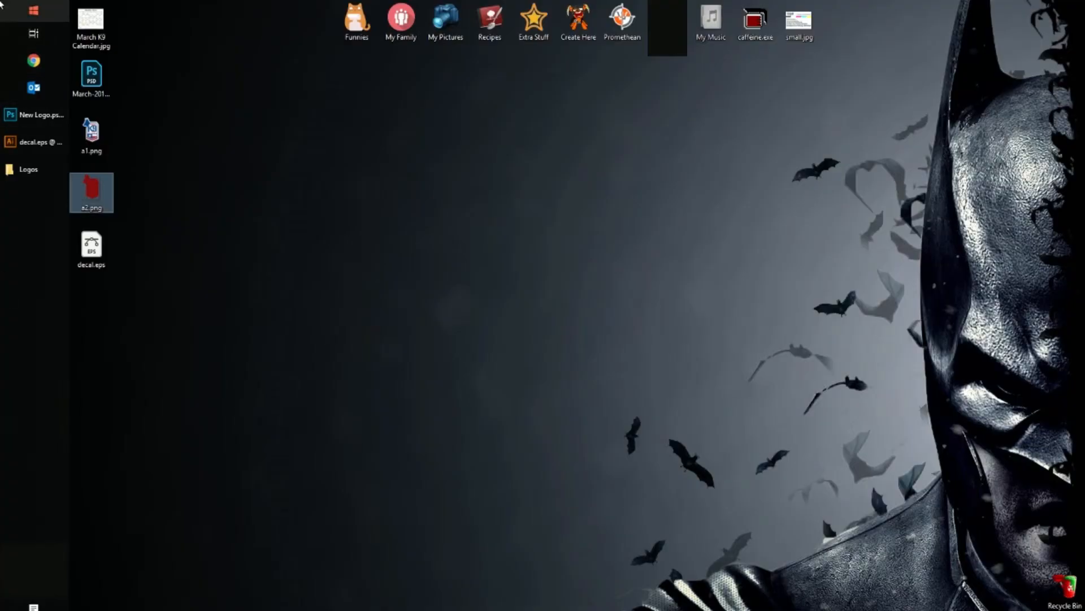
{"action": "left_click", "coordinate": [34, 10]}
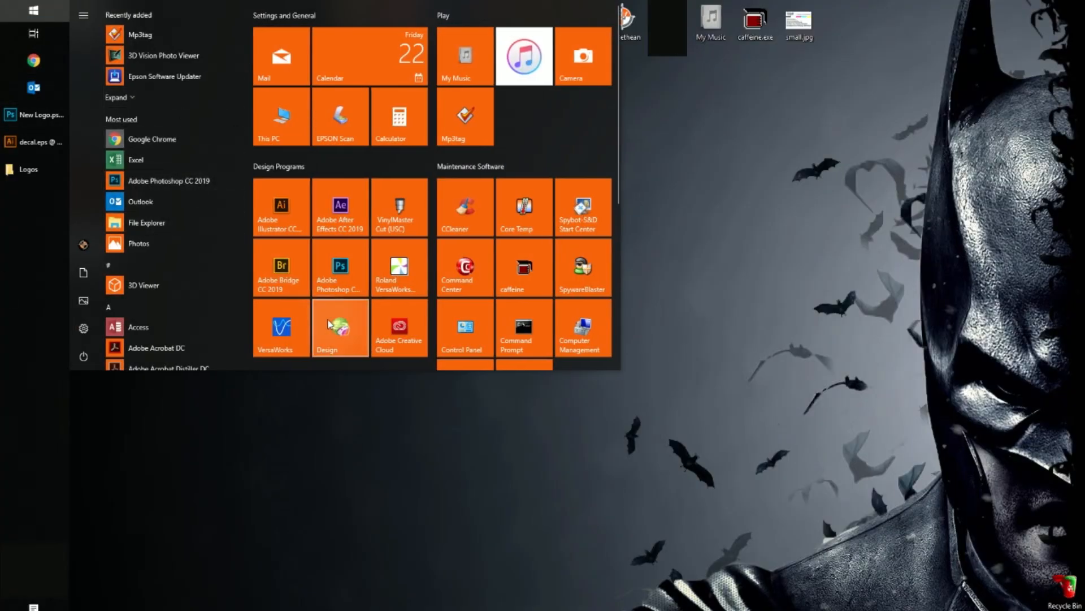
{"action": "left_click", "coordinate": [365, 337]}
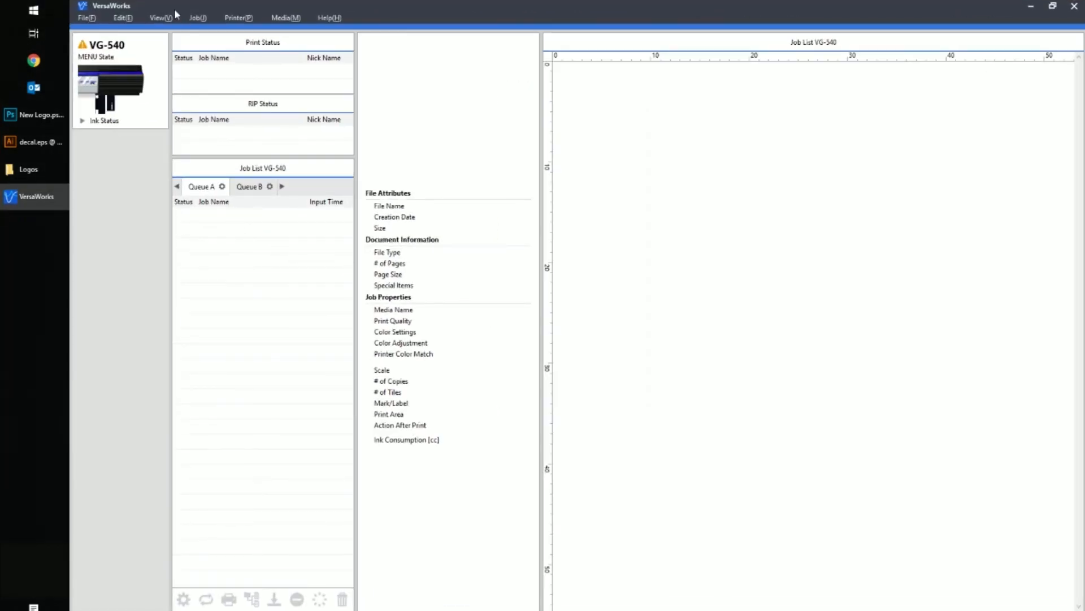
Add the decal.eps file from the Desktop to Queue A as a print job.
{"action": "left_click", "coordinate": [87, 18]}
{"action": "mouse_move", "coordinate": [137, 35]}
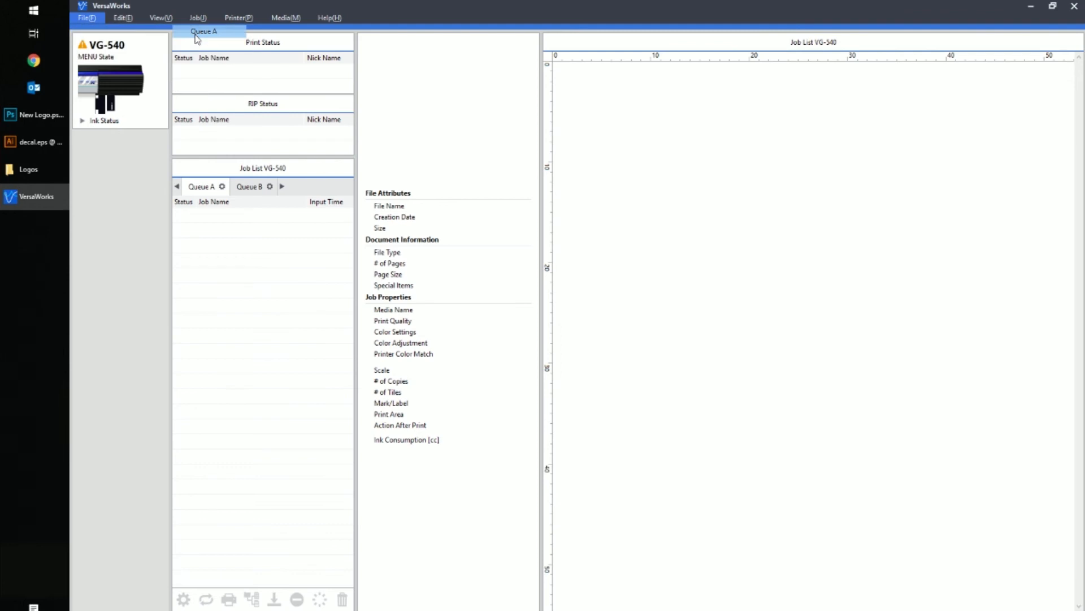
{"action": "left_click", "coordinate": [197, 34]}
{"action": "left_click_drag", "start_coordinate": [370, 45], "coordinate": [714, 74]}
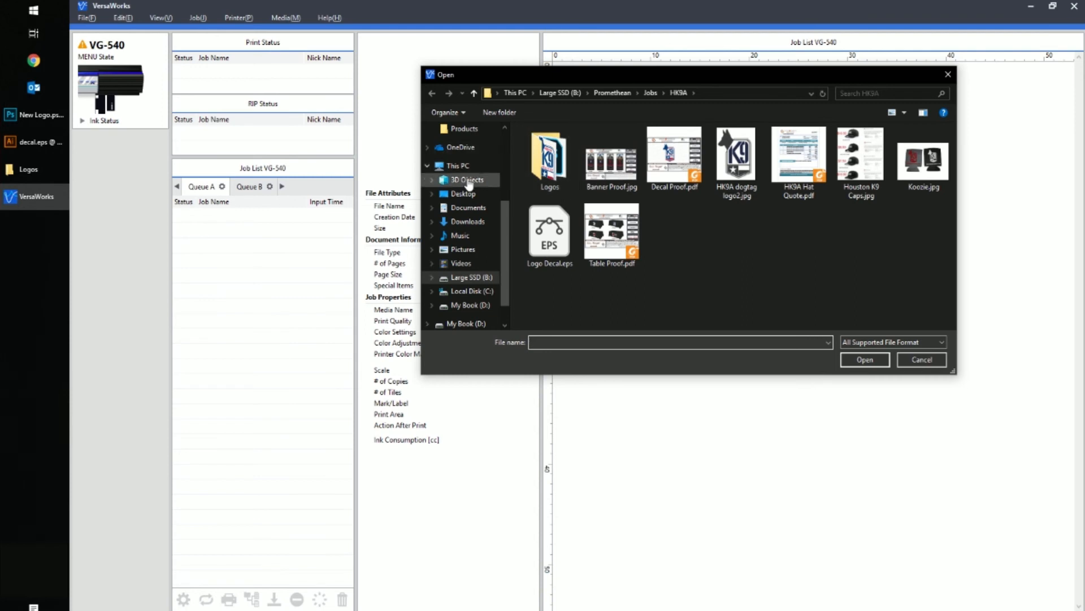
{"action": "left_click", "coordinate": [463, 193]}
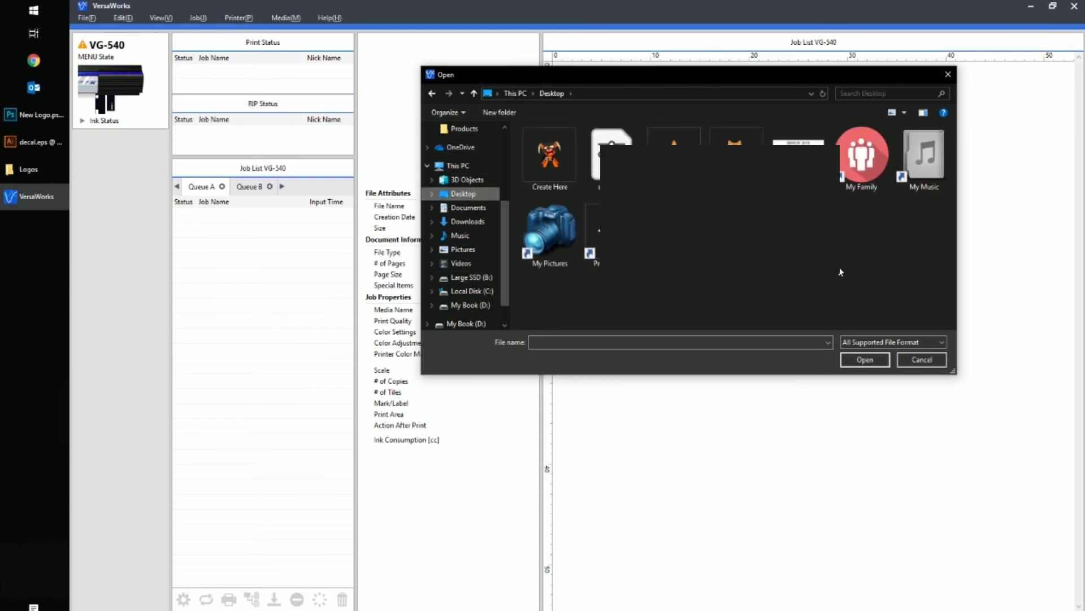
{"action": "double_click", "coordinate": [610, 163]}
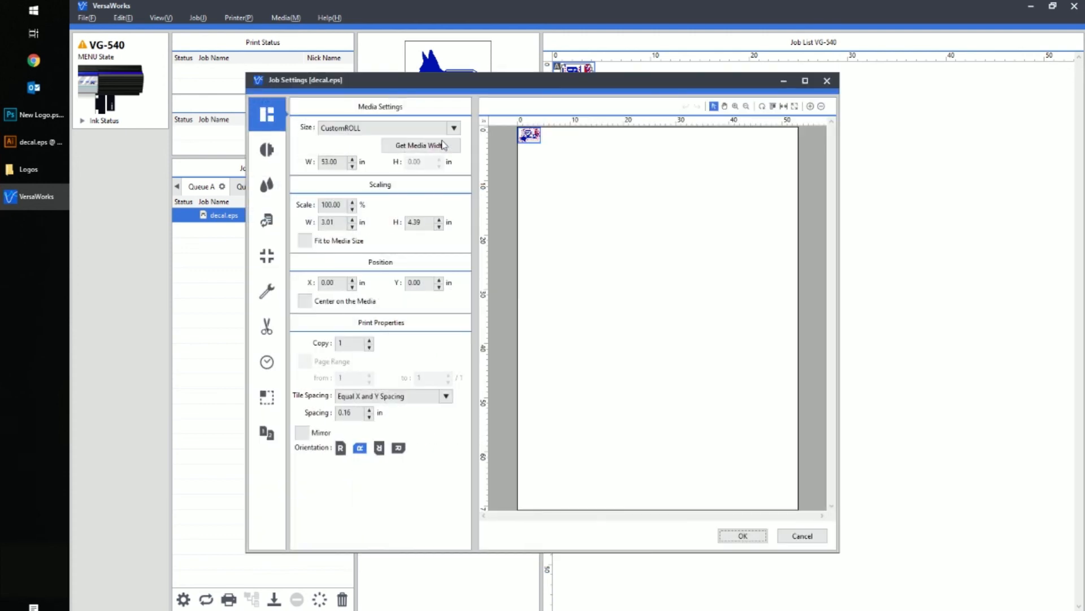
Examine the dashed cut contour around the logo up close in the decal.eps job settings preview.
{"action": "left_click", "coordinate": [735, 106]}
{"action": "left_click_drag", "start_coordinate": [570, 163], "coordinate": [518, 125]}
{"action": "left_click", "coordinate": [596, 249]}
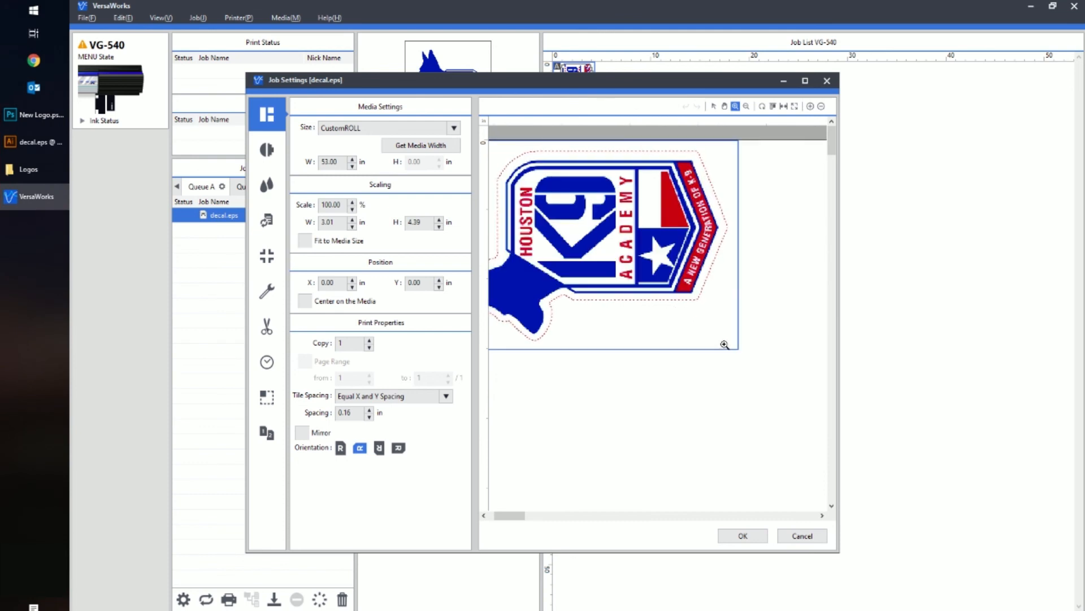
{"action": "left_click", "coordinate": [681, 305]}
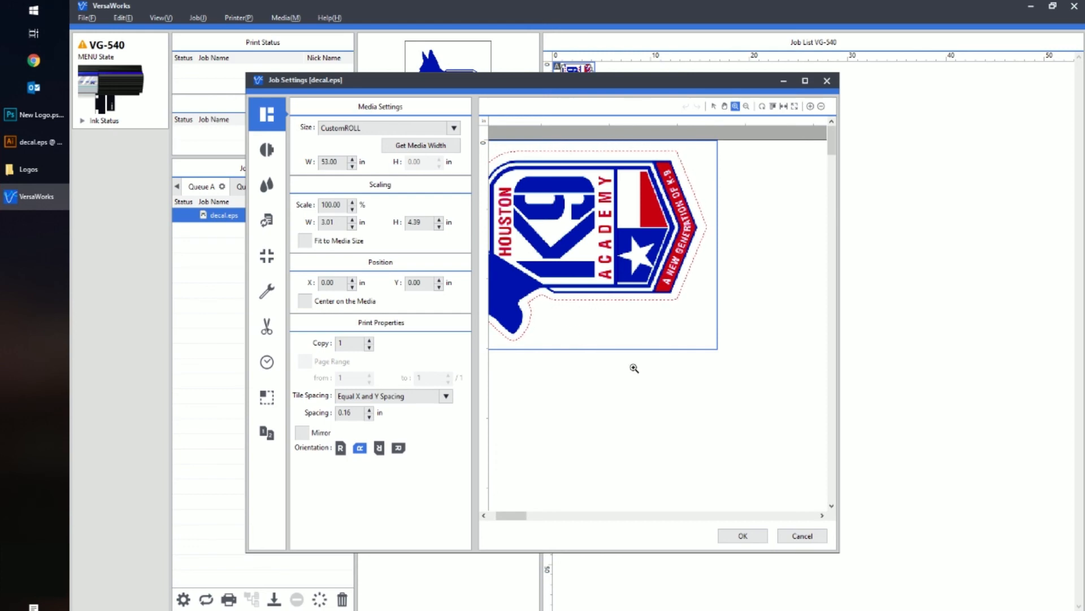
{"action": "left_click", "coordinate": [746, 105]}
{"action": "left_click", "coordinate": [741, 193]}
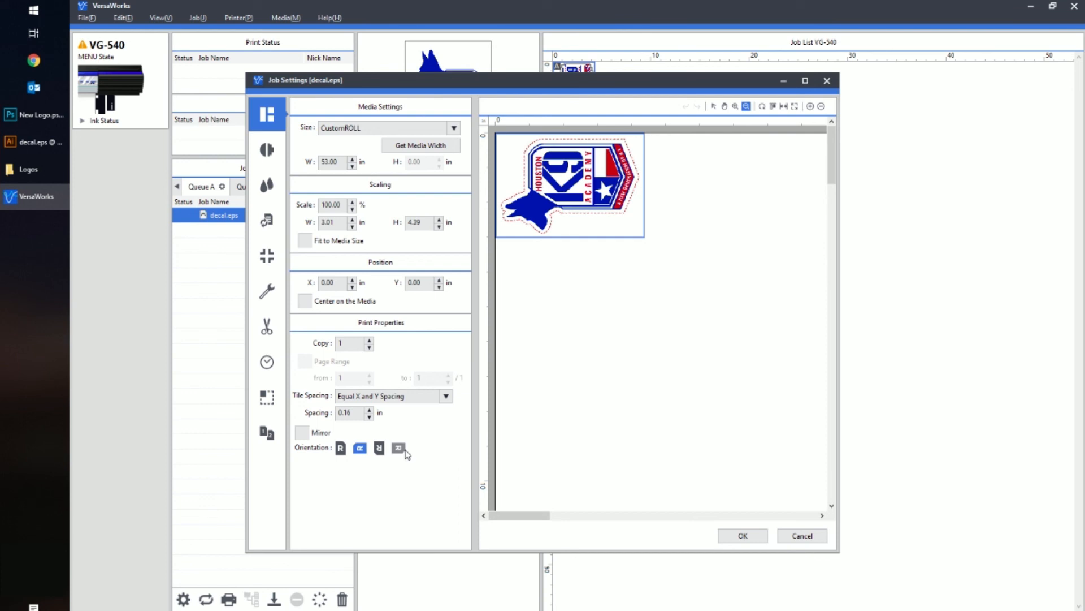
Open the quality settings of the decal.eps job.
{"action": "left_click", "coordinate": [268, 150]}
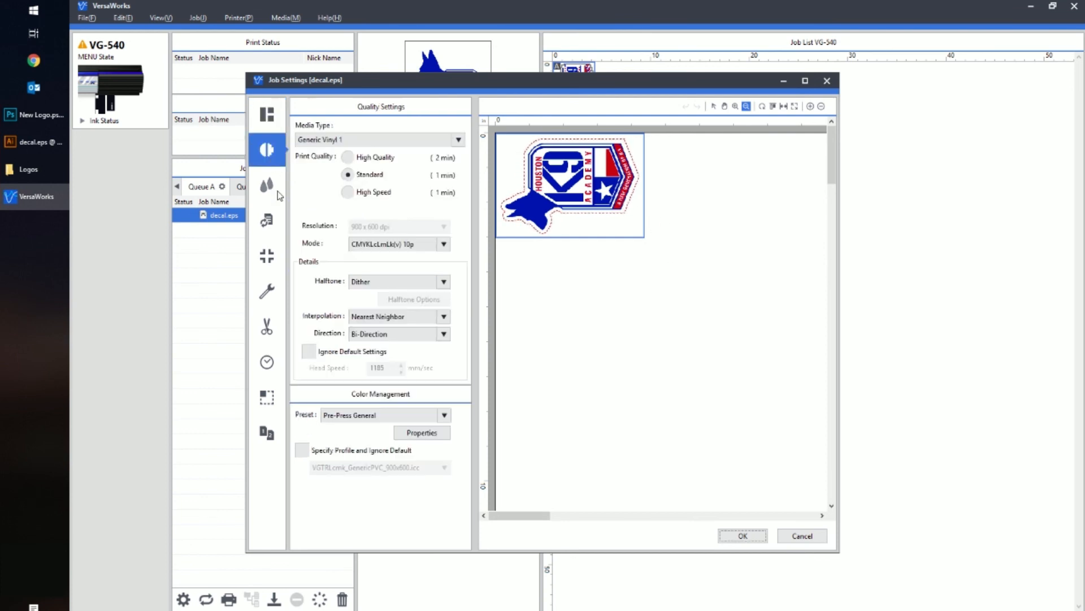